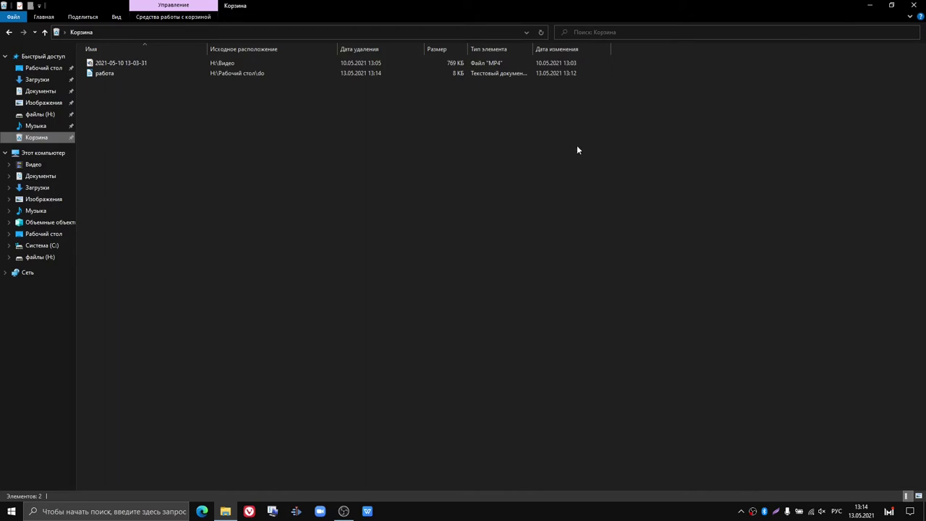
Step: Empty the Recycle Bin (Корзина)
right_click(577, 149)
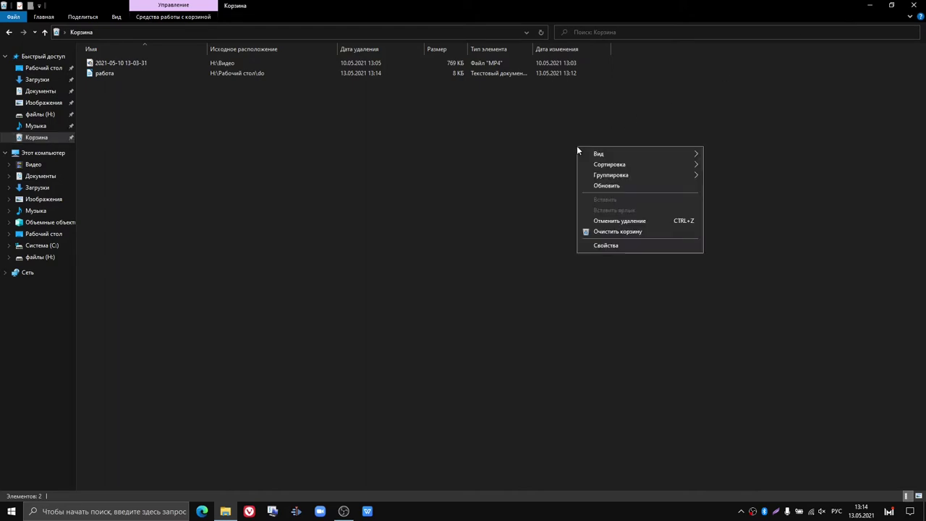
click(655, 235)
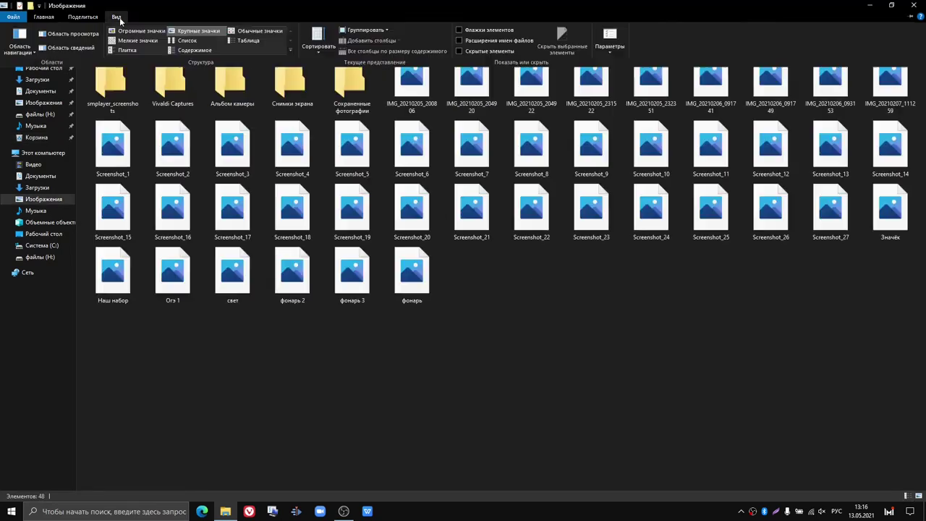
Step: Copy the image files "фонарь 2", "фонарь 3" and "фонарь" from the Изображения folder and close its window
click(115, 16)
drag(535, 320, 281, 295)
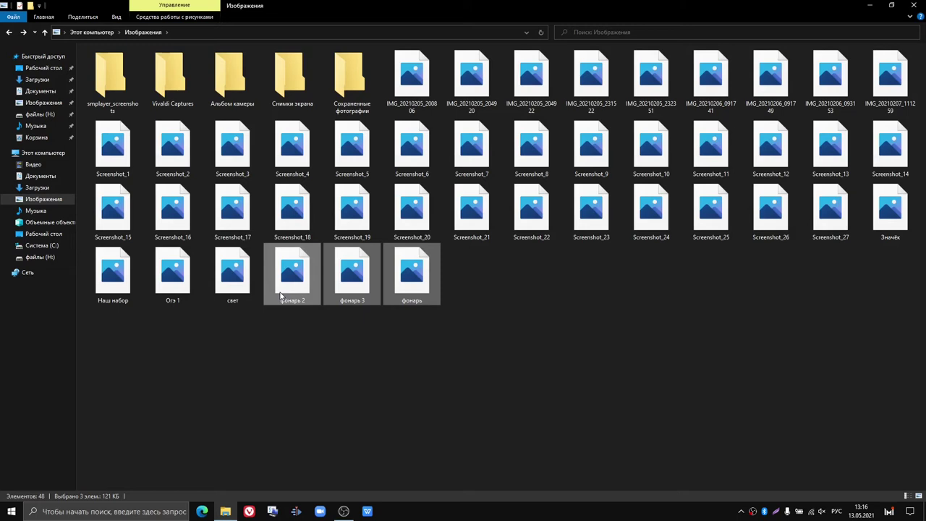
right_click(292, 284)
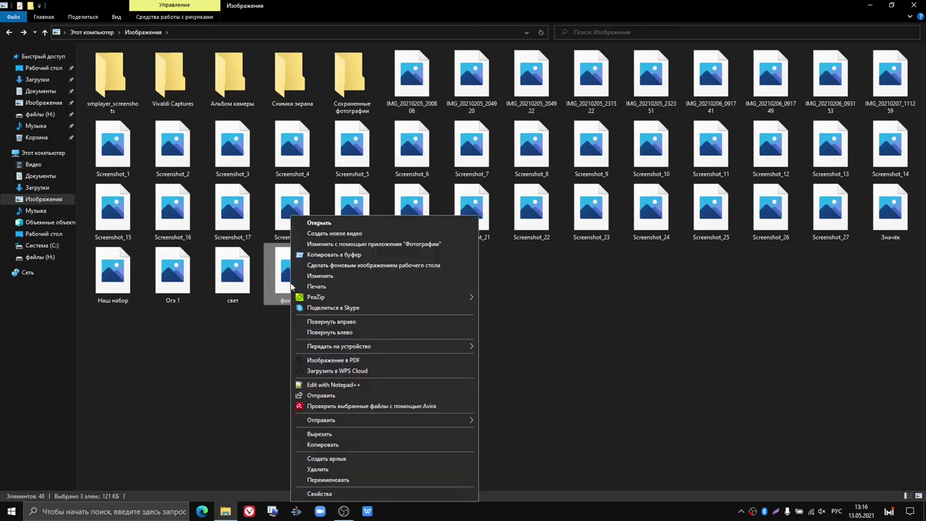
click(340, 444)
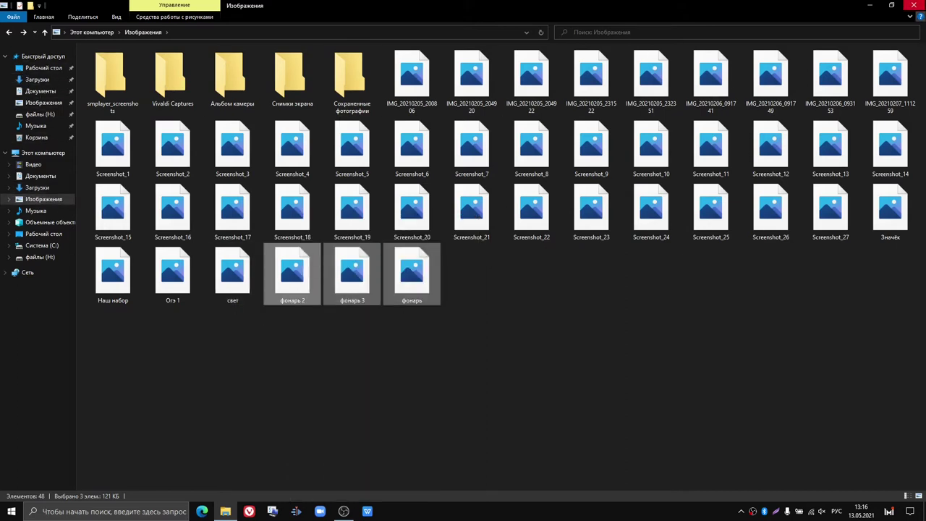
click(921, 5)
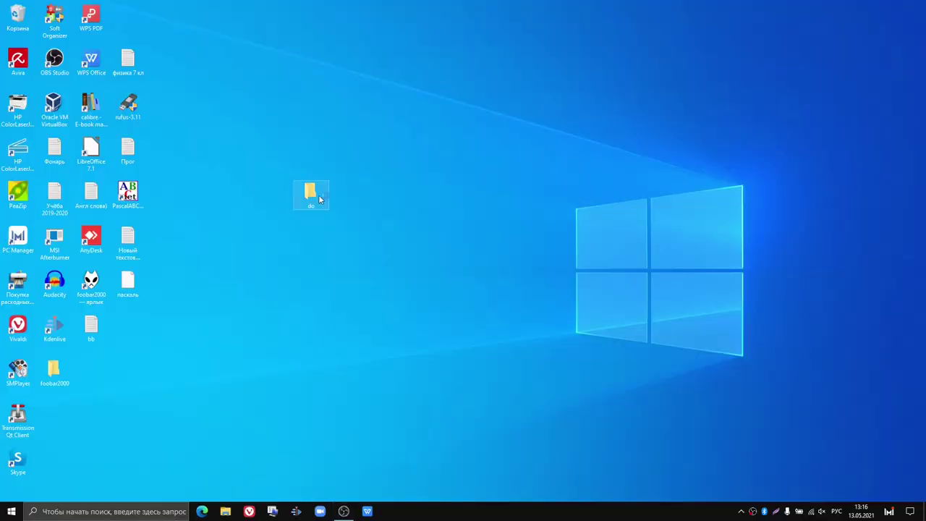
Step: Paste the copied images into the desktop folder "do", skipping any files that already exist there
double_click(319, 197)
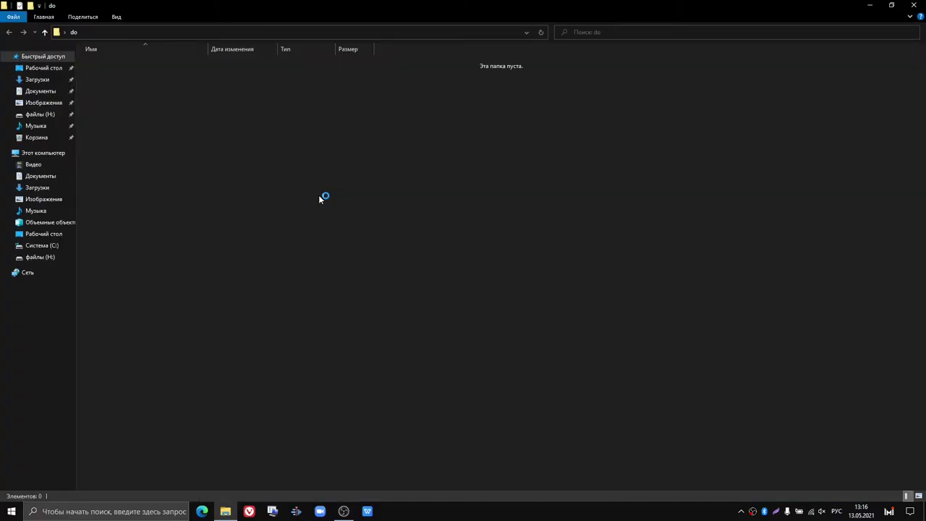
key(ctrl+v)
click(254, 148)
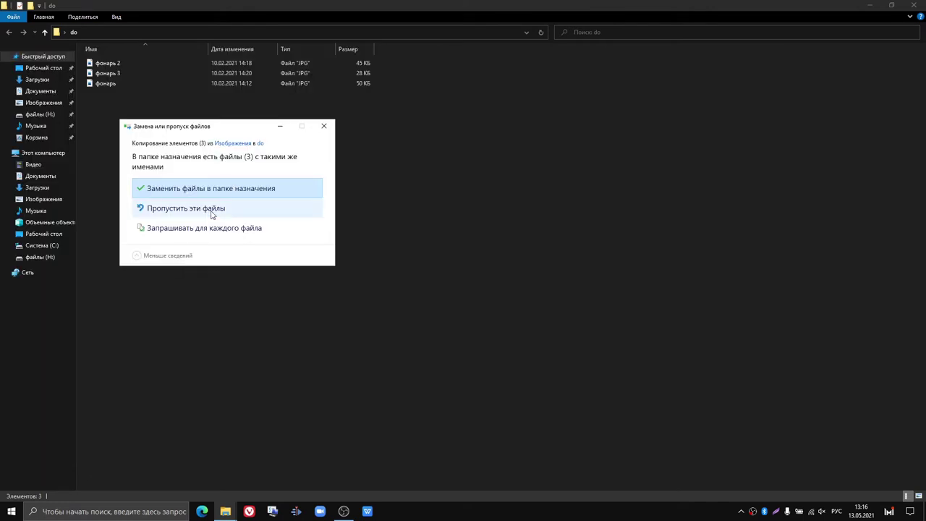
click(212, 212)
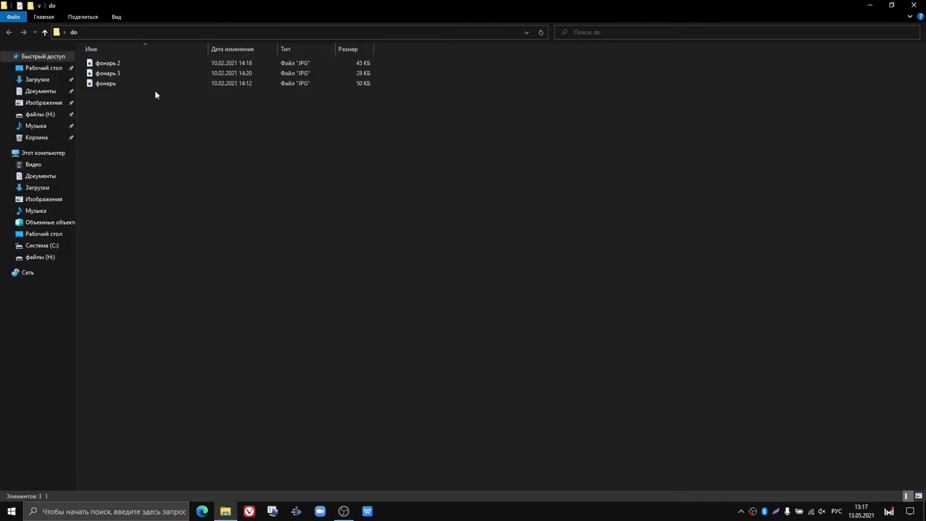
Step: Open the image "фонарь" with Huawei Image Viewer, browse the folder's pictures and close the viewer
double_click(238, 84)
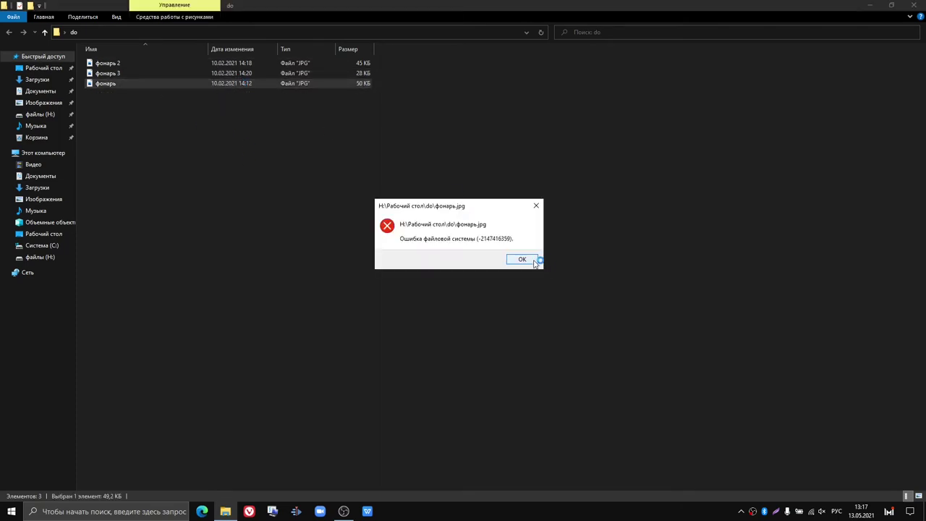
click(521, 259)
right_click(137, 86)
right_click(107, 84)
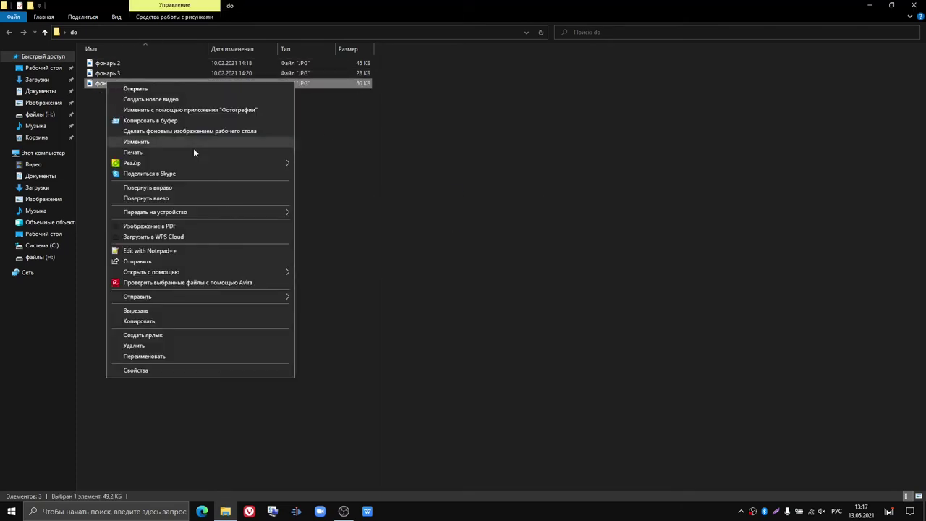
mouse_move(206, 272)
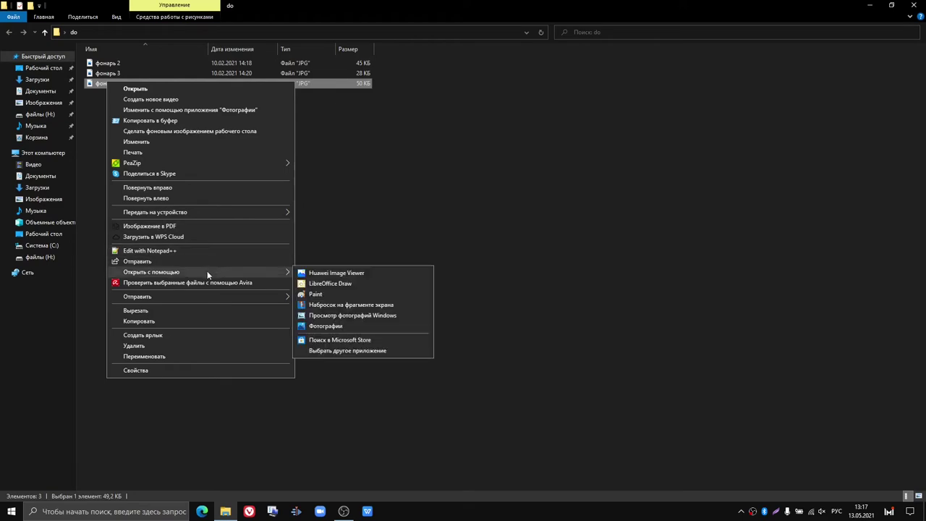
click(330, 275)
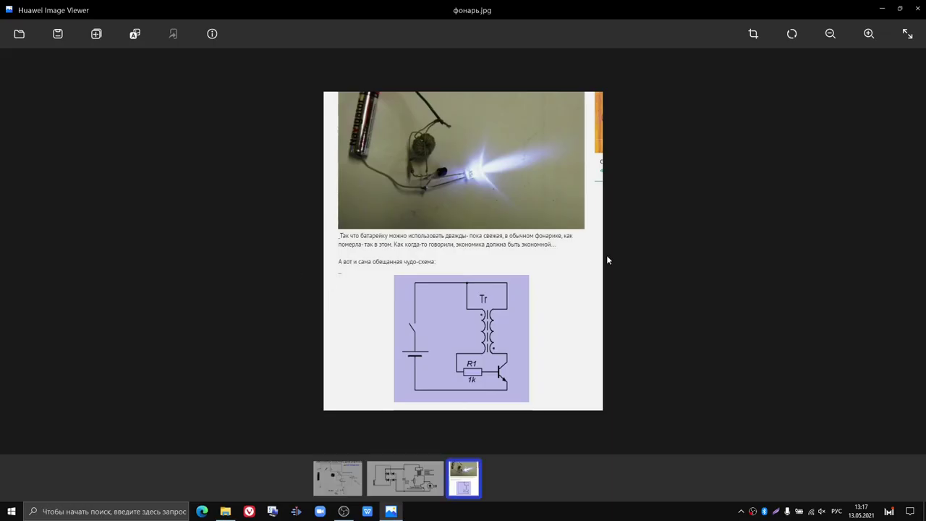
scroll(606, 255, down, 1)
scroll(586, 259, up, 1)
scroll(586, 260, down, 3)
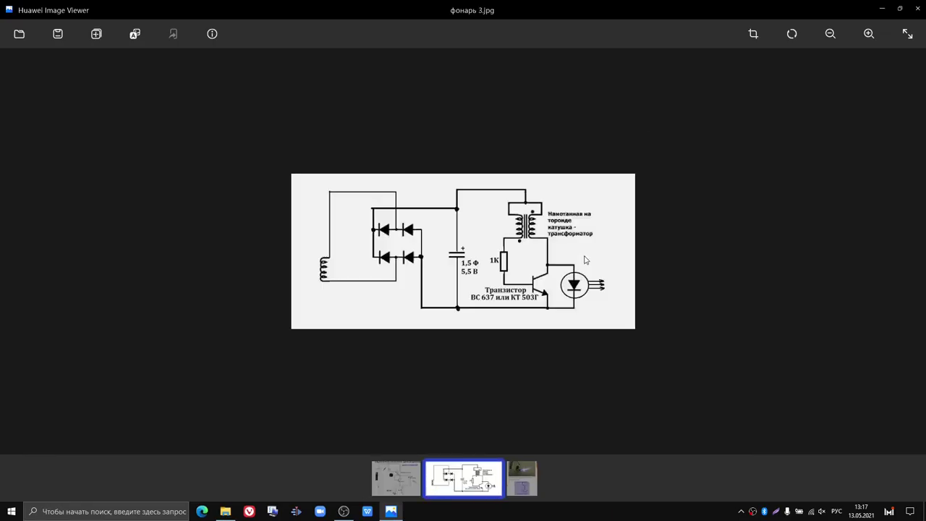
click(917, 8)
drag(213, 191, 339, 54)
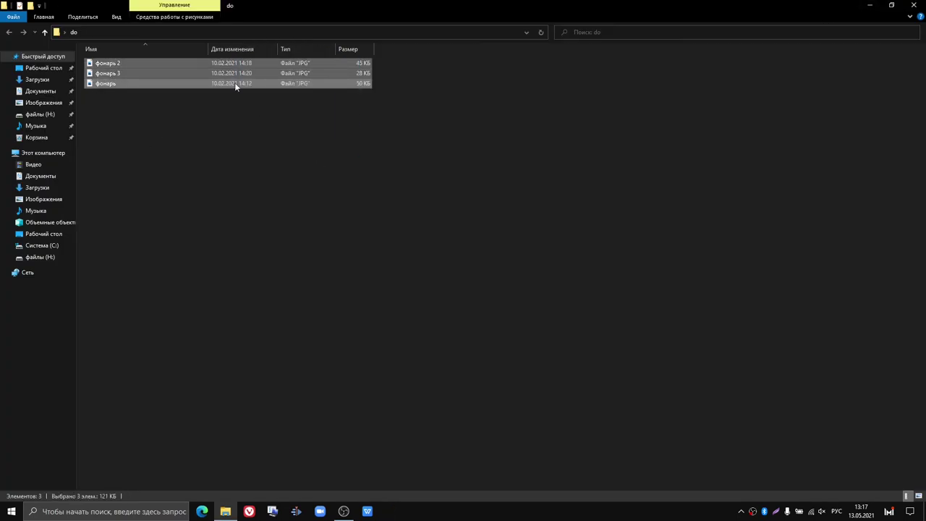
click(215, 191)
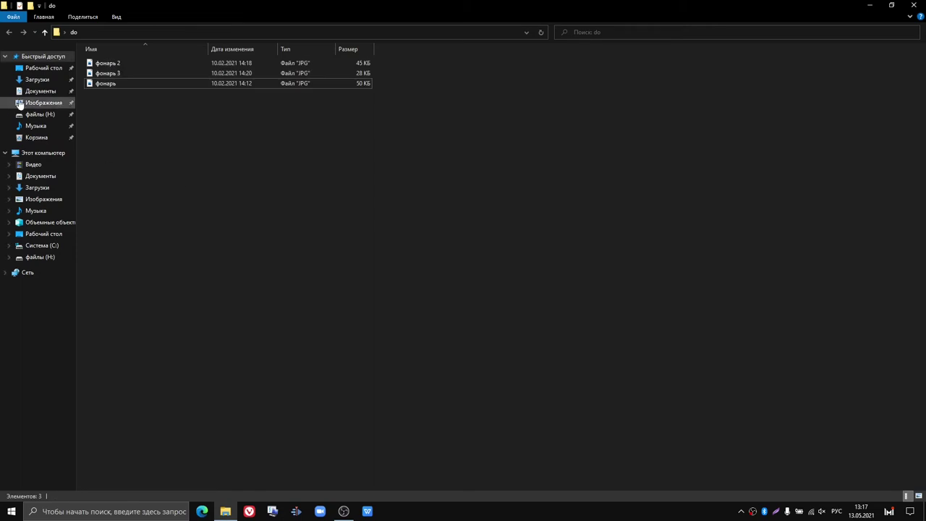
Step: Examine the used and free space in the properties of the drive файлы (H:), and close the dialog
click(42, 155)
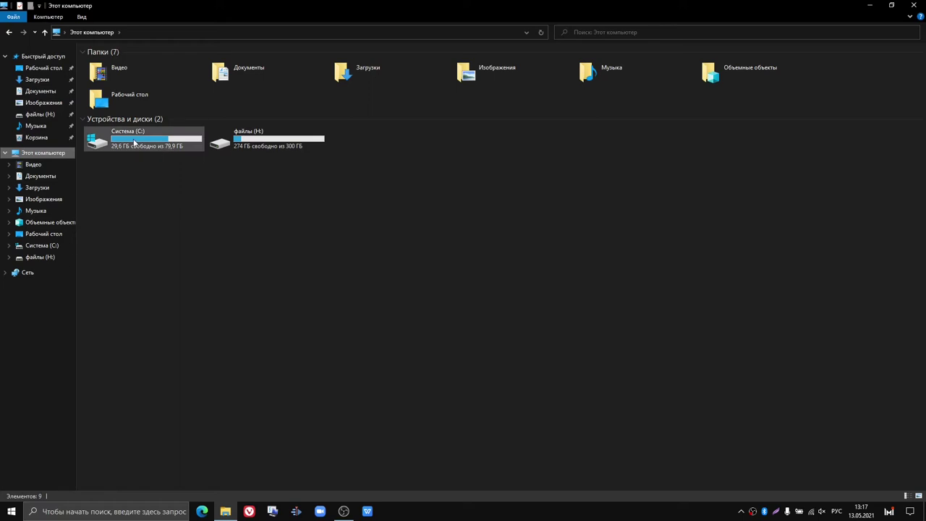
right_click(270, 149)
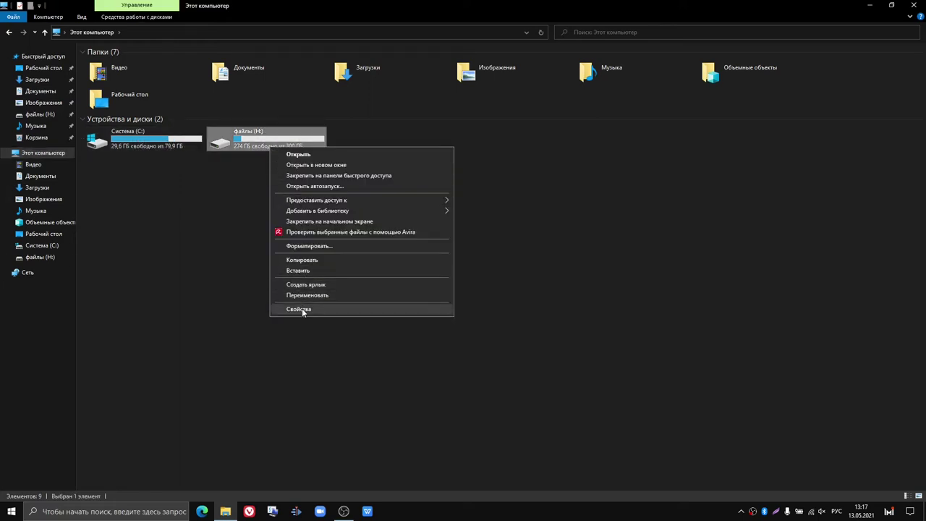
click(299, 309)
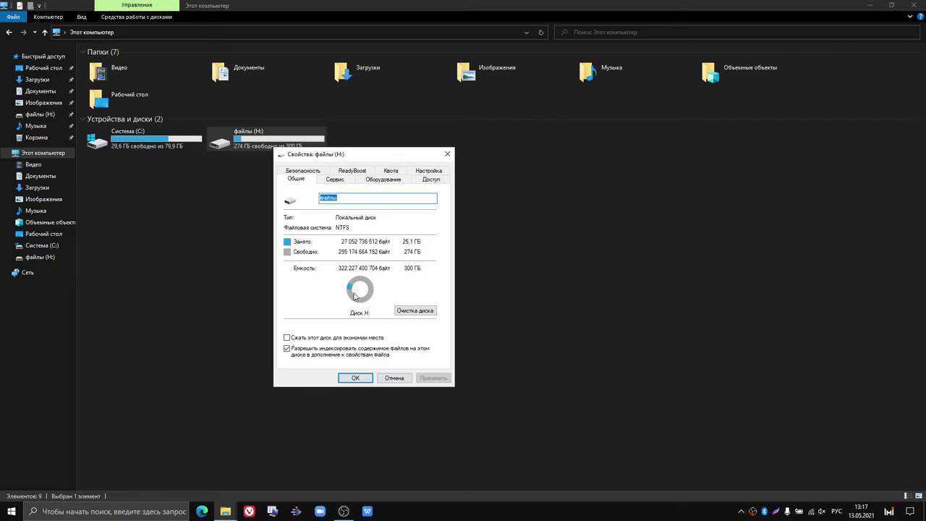
click(447, 154)
right_click(158, 144)
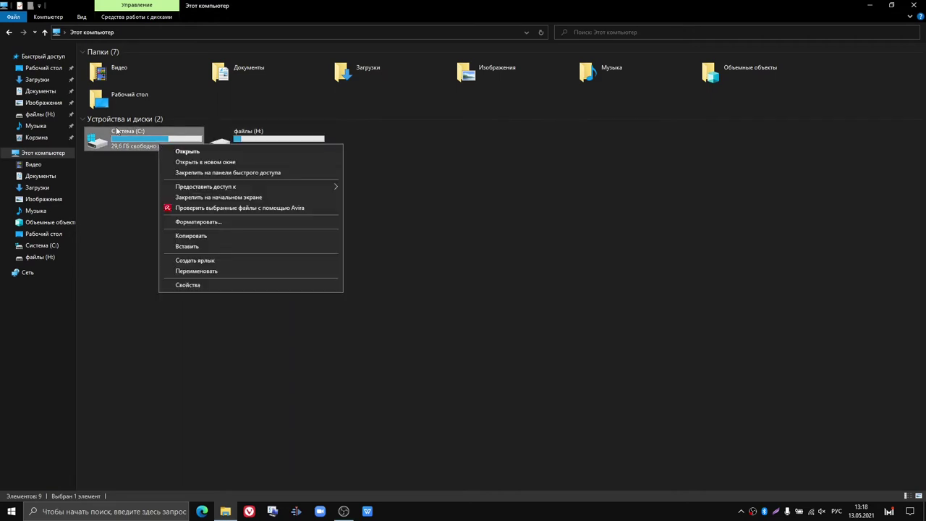
click(139, 170)
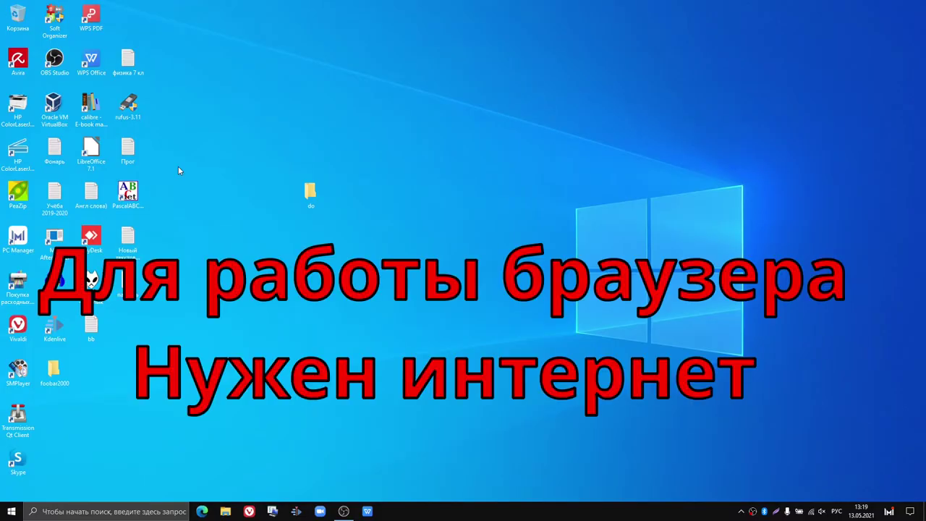
Step: Open Microsoft Edge, maximize its window and search Yandex for "скачать lightshot"
click(202, 511)
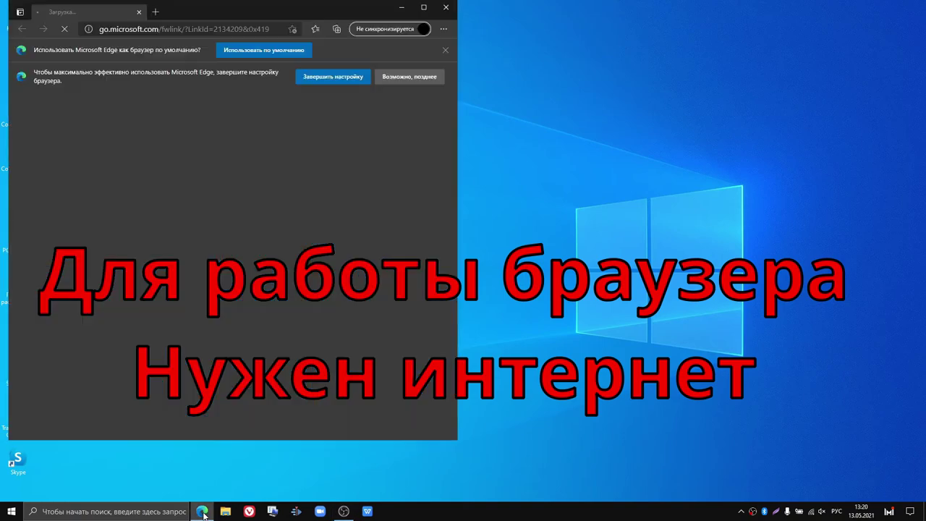
click(426, 7)
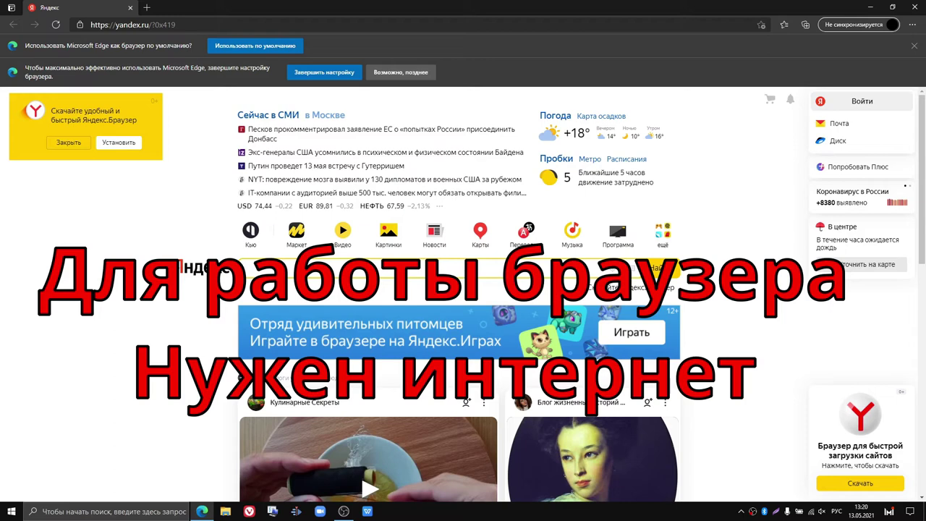
text(Скачат)
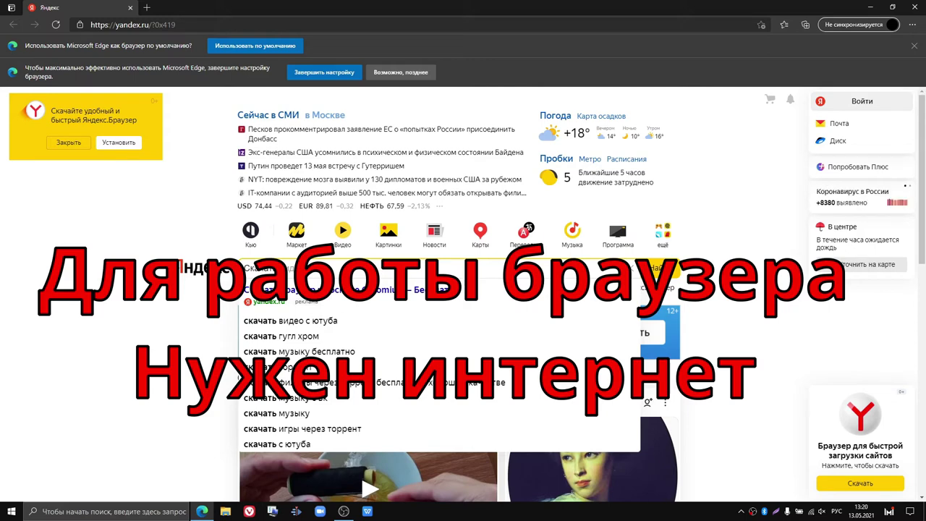
text(д)
key(BackSpace)
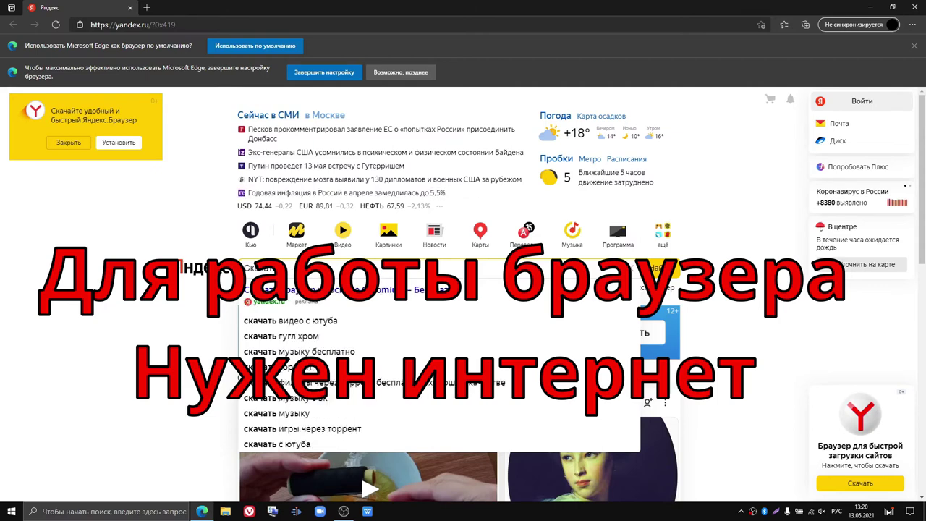
key(alt+shift)
text(l)
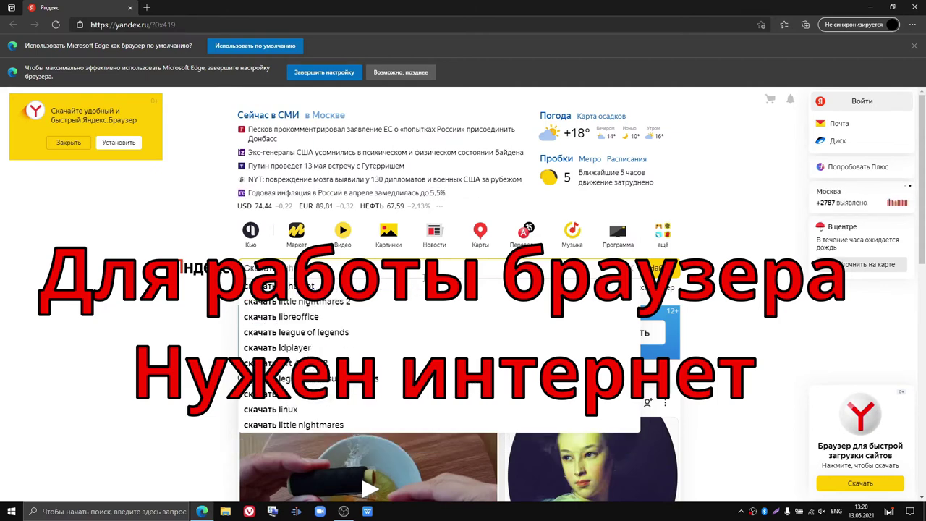
click(304, 286)
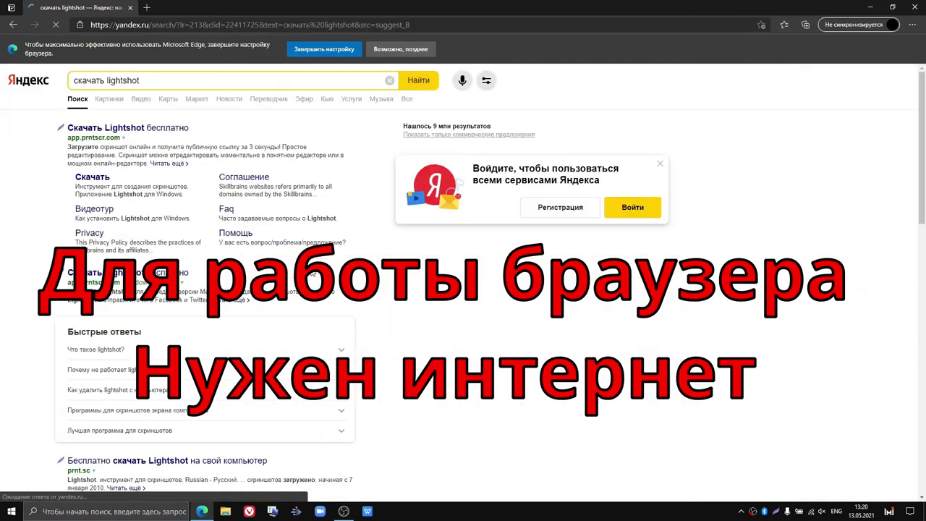
Step: Open the Lightshot site app.prntscr.com from the search results and look over its page
click(137, 133)
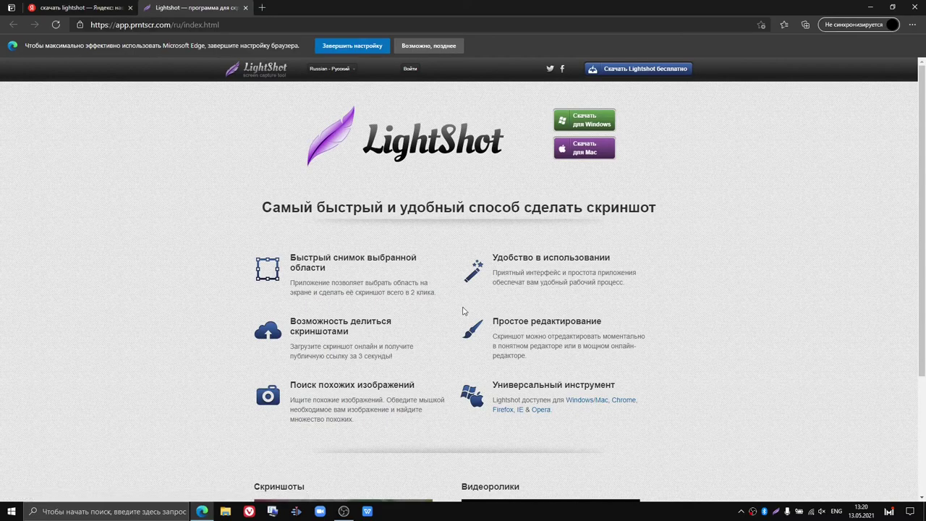
scroll(467, 320, down, 3)
scroll(466, 320, up, 3)
scroll(467, 321, down, 3)
scroll(469, 318, up, 3)
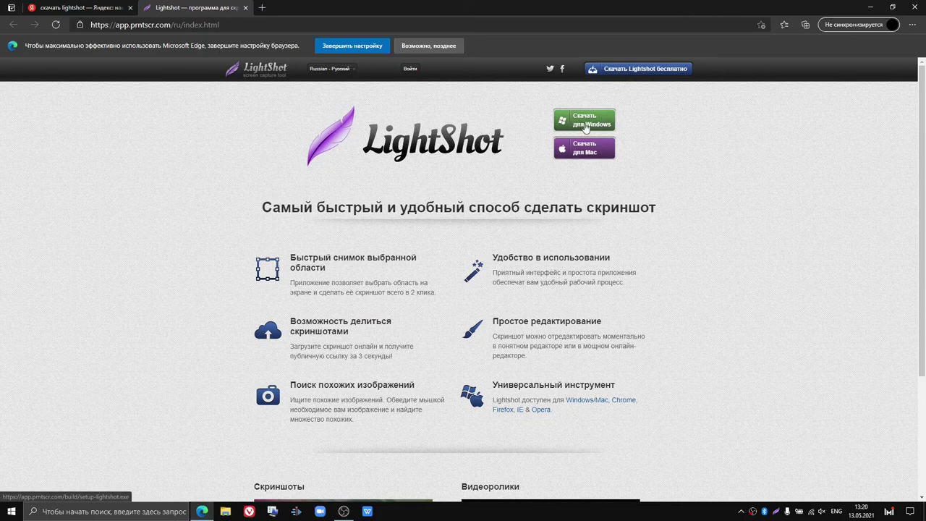
Step: Open the О программе page under Система in Windows Settings and examine the device and Windows specifications
click(11, 511)
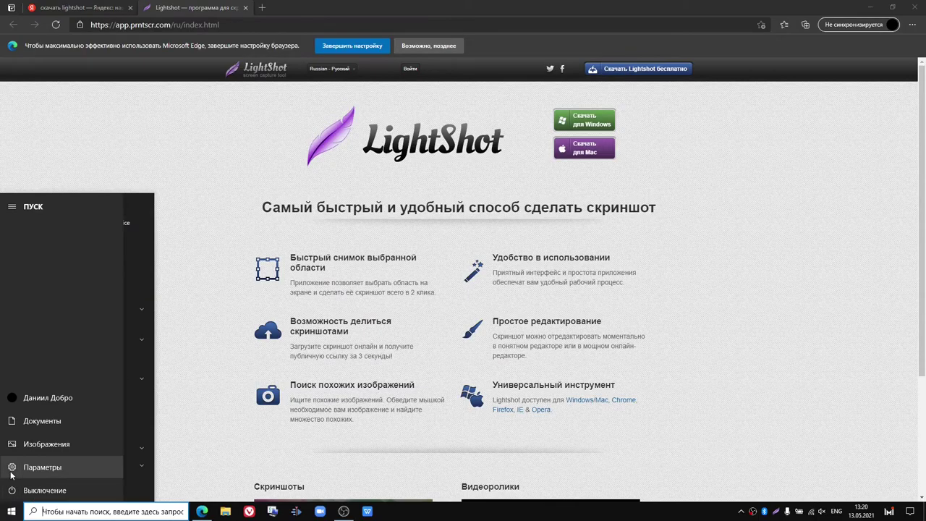
click(11, 472)
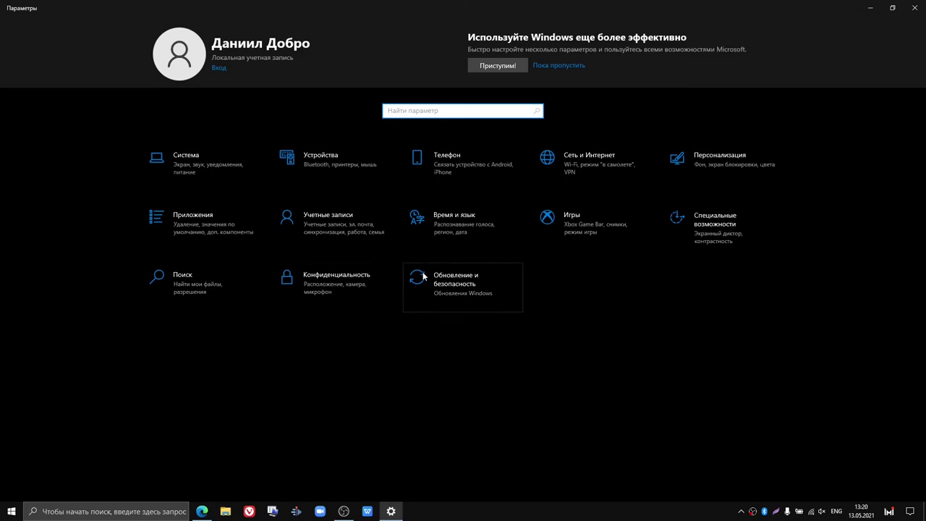
click(206, 169)
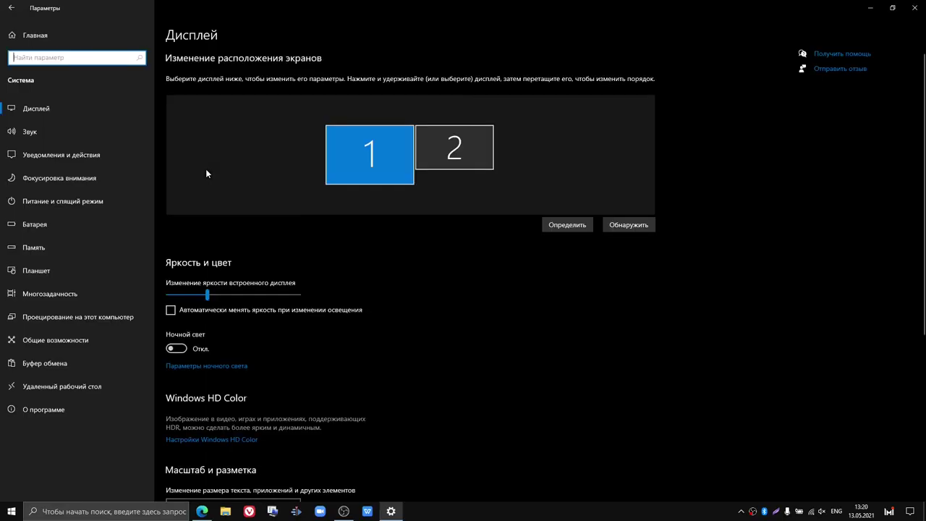
click(67, 410)
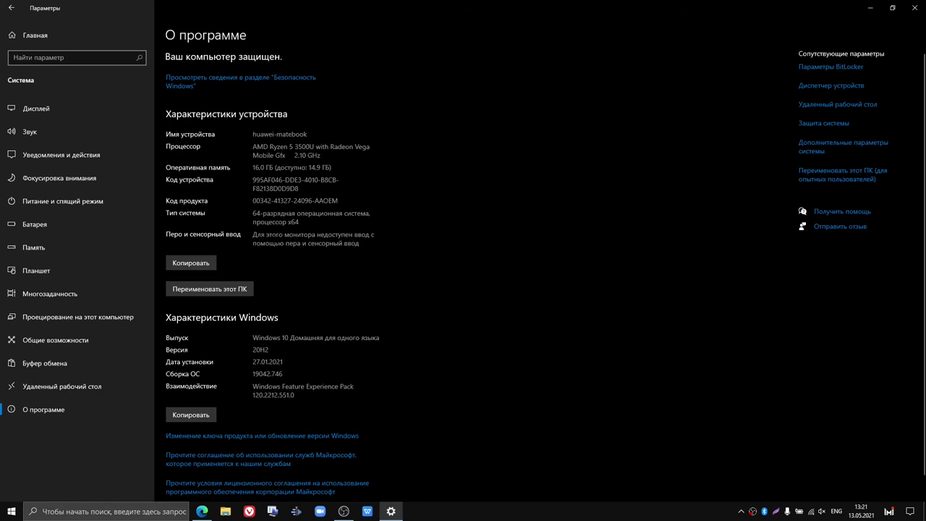
scroll(274, 251, down, 1)
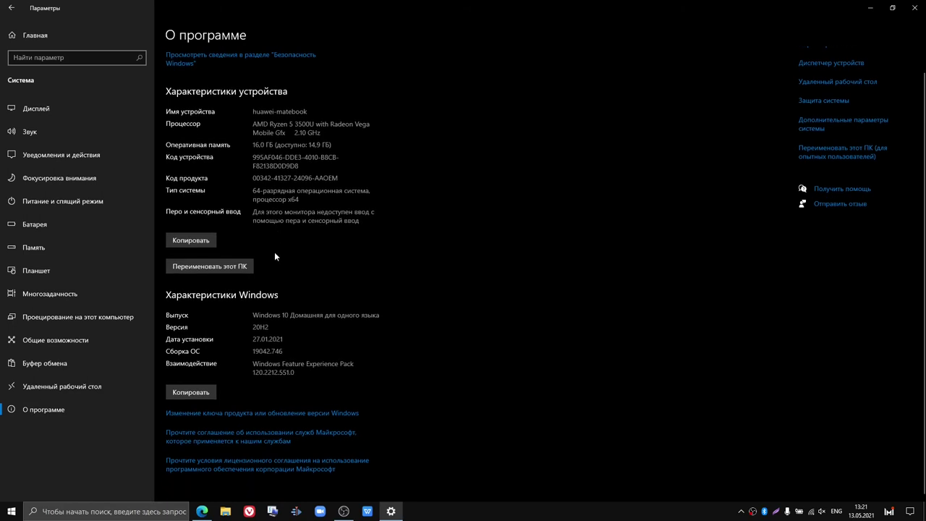
drag(253, 315, 289, 315)
click(289, 315)
scroll(394, 362, up, 1)
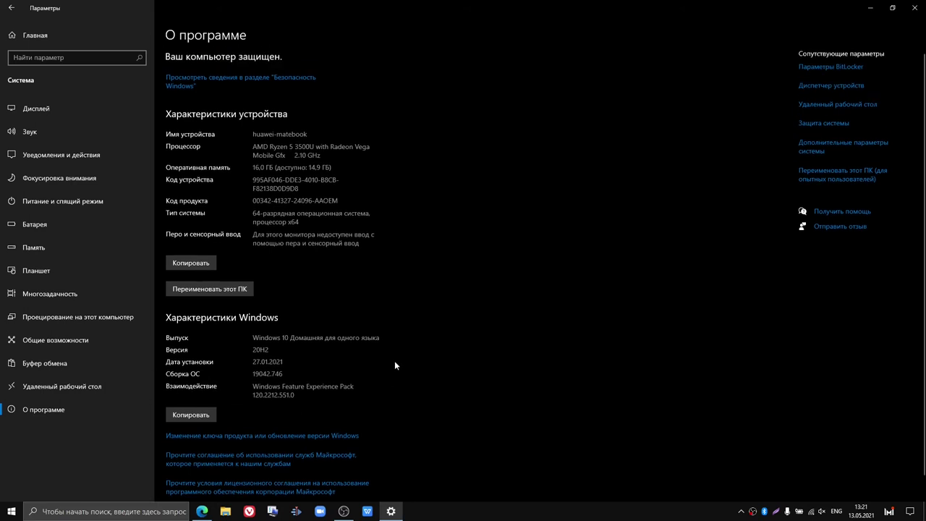
Step: Close Windows Settings, download Lightshot for Windows from its site, and run setup-lightshot (1).exe
click(914, 8)
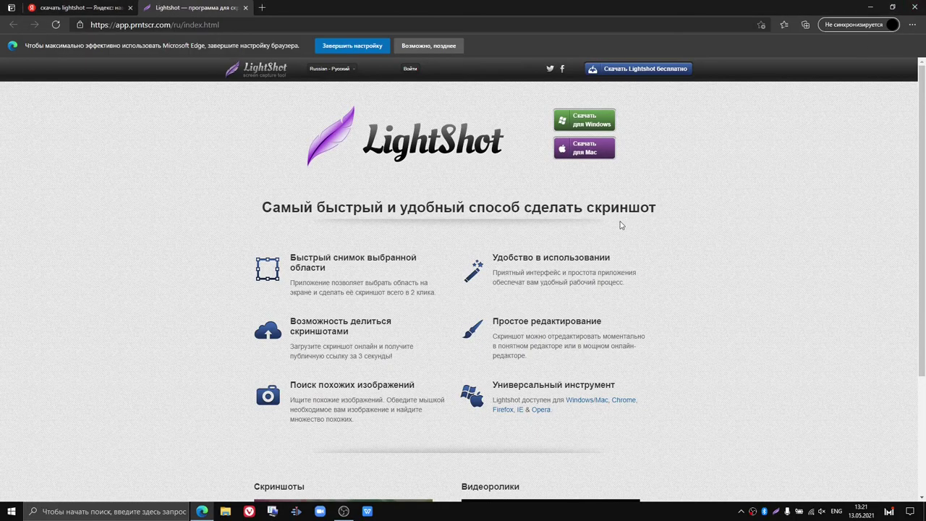
click(587, 125)
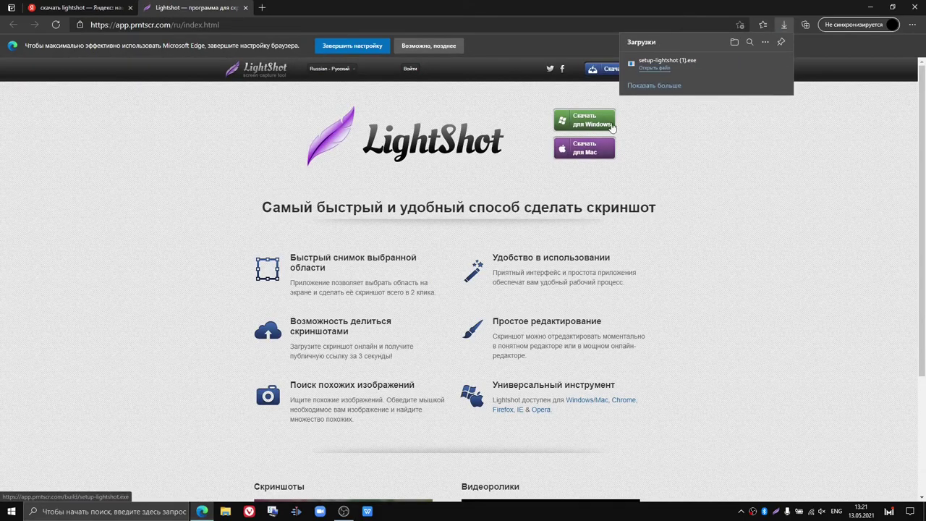
click(651, 69)
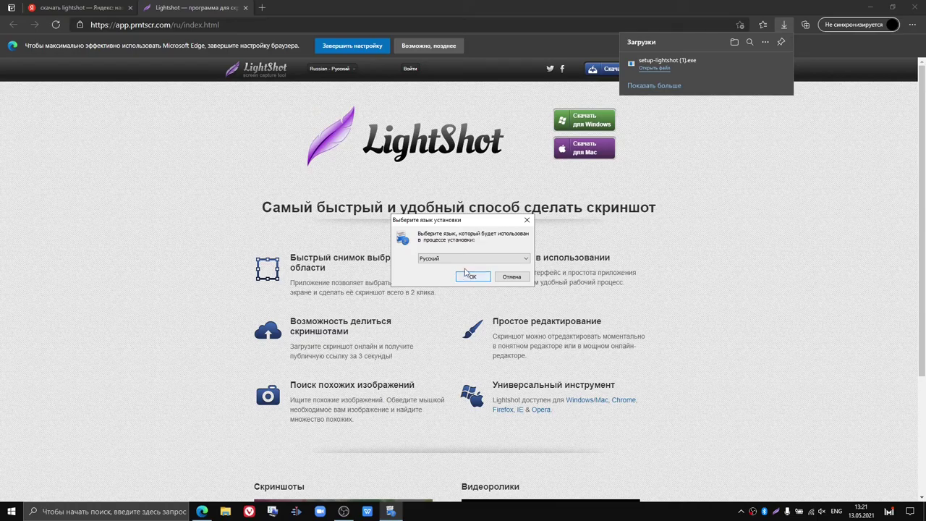
Step: Install Lightshot with Русский as the setup language, accepting the licence agreement and letting setup close conflicting applications automatically
click(487, 259)
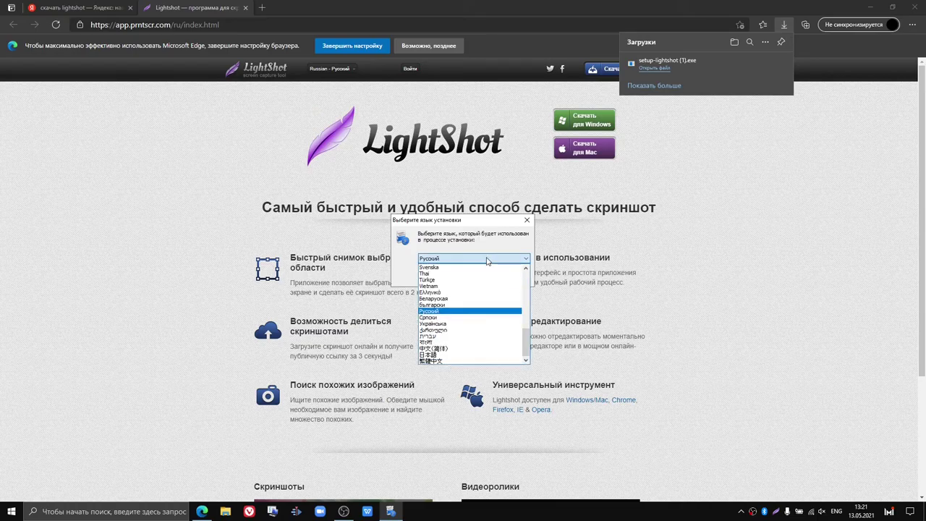
click(487, 259)
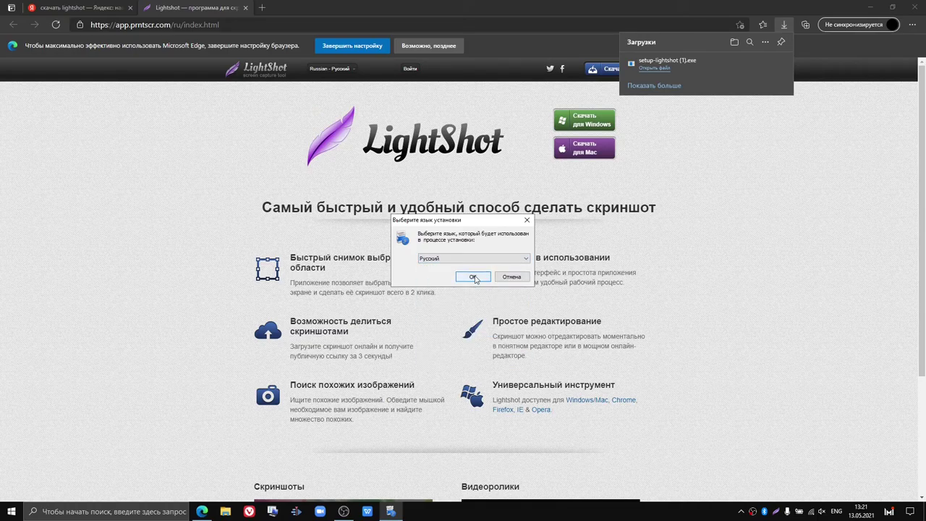
click(473, 277)
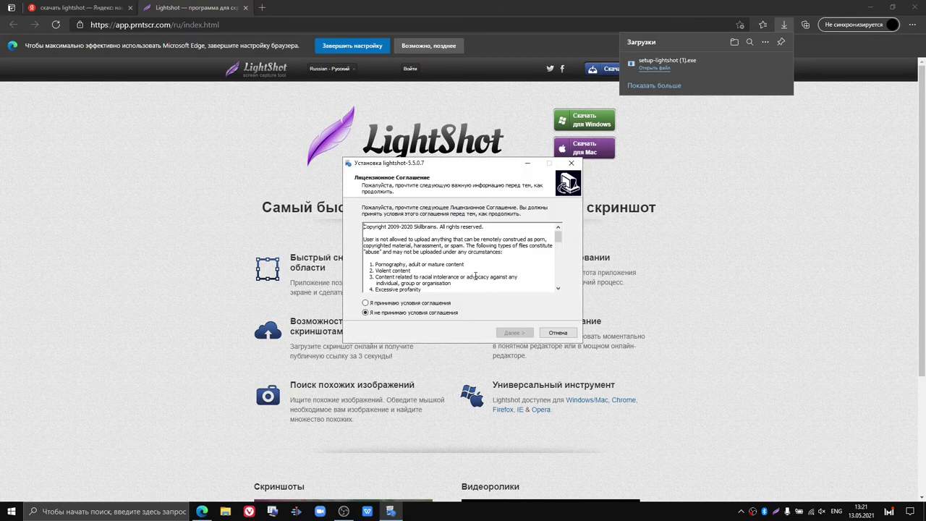
click(404, 304)
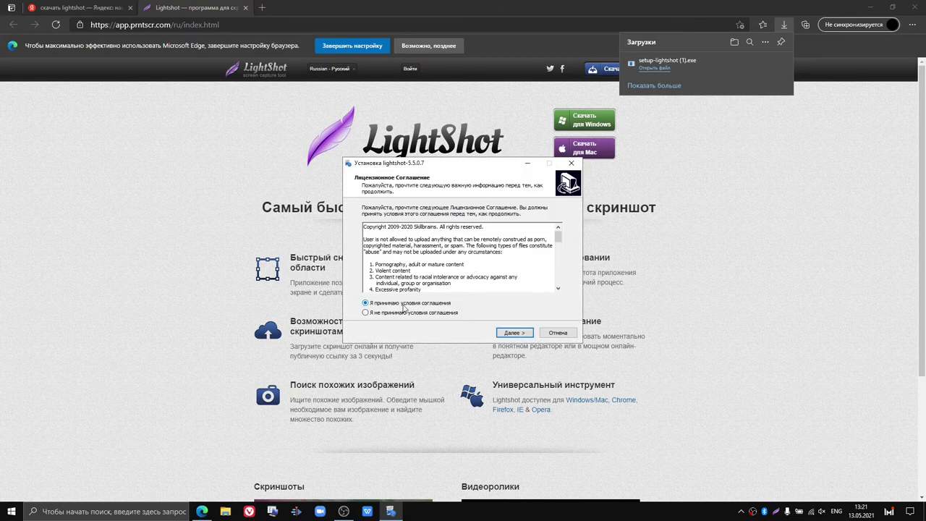
click(513, 332)
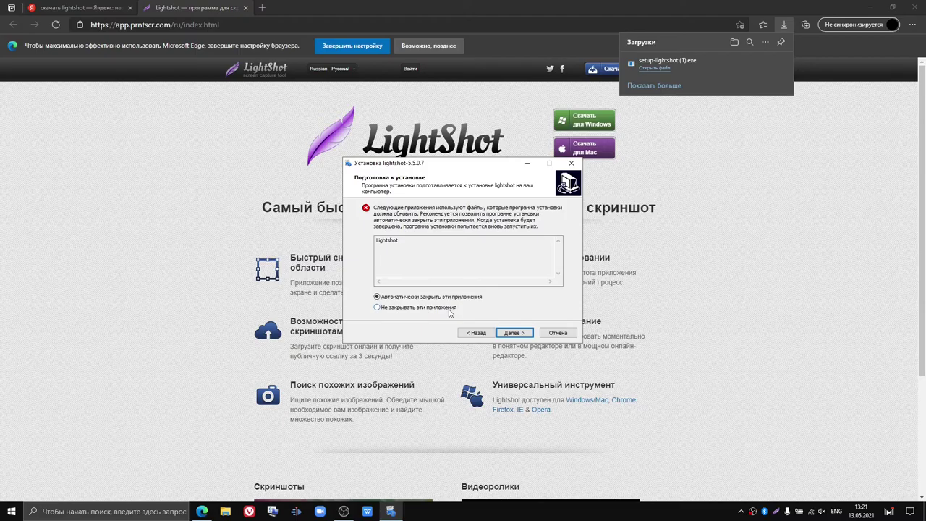
click(509, 333)
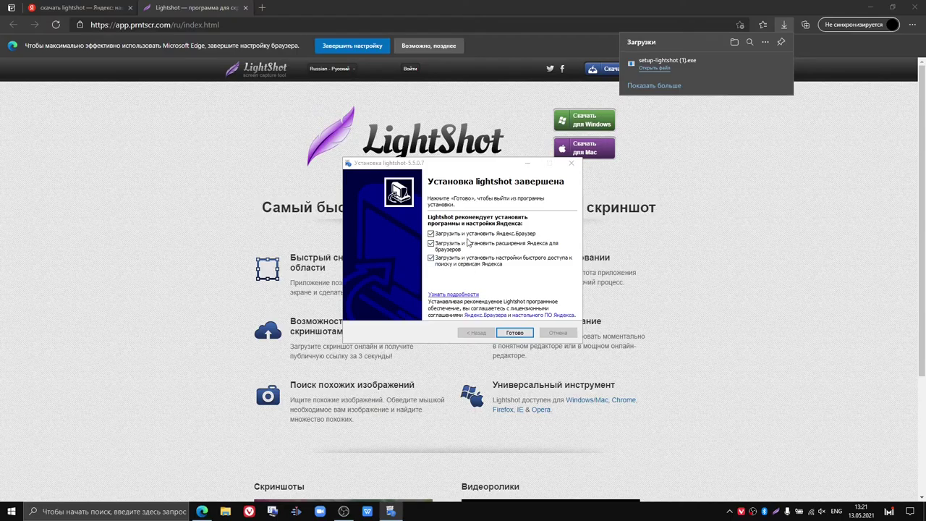
Step: Close the Vivaldi browser showing the Lightshot thank-you page and confirm the exit
key(Return)
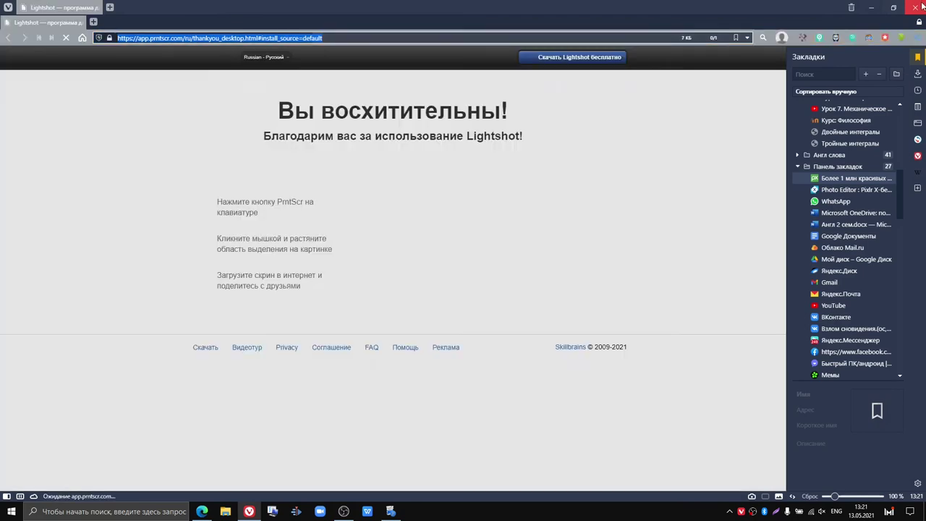
click(923, 6)
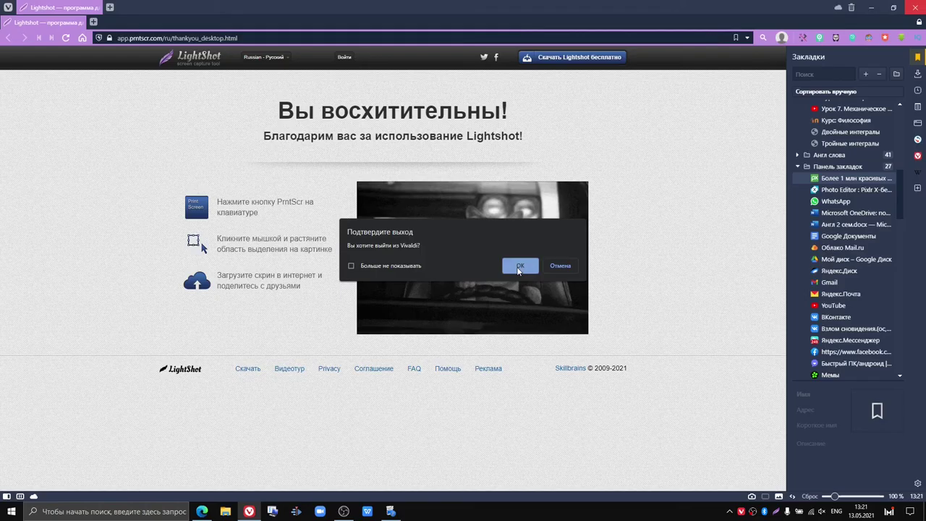
click(520, 266)
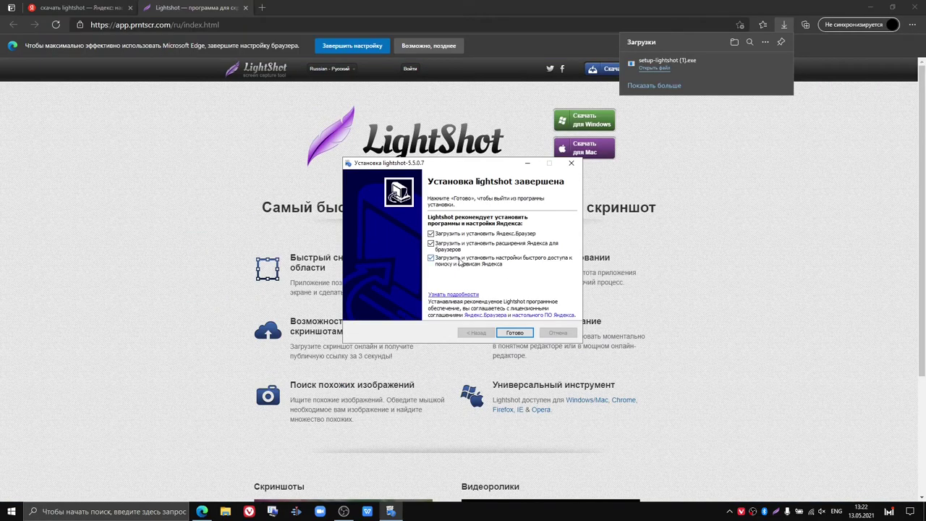
Step: Decline Яндекс.Браузер, the Yandex browser extensions and the Yandex quick-access settings, and finish the Lightshot setup
click(431, 234)
click(431, 244)
click(431, 258)
click(505, 333)
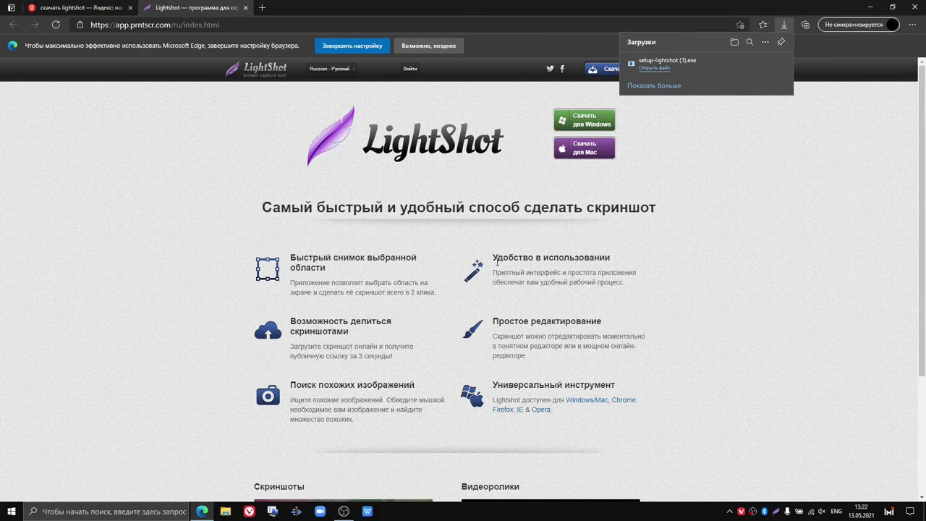
Step: Capture an area of about 818x414 pixels of the Lightshot page with Lightshot and save it as JPEG in Изображения
click(776, 510)
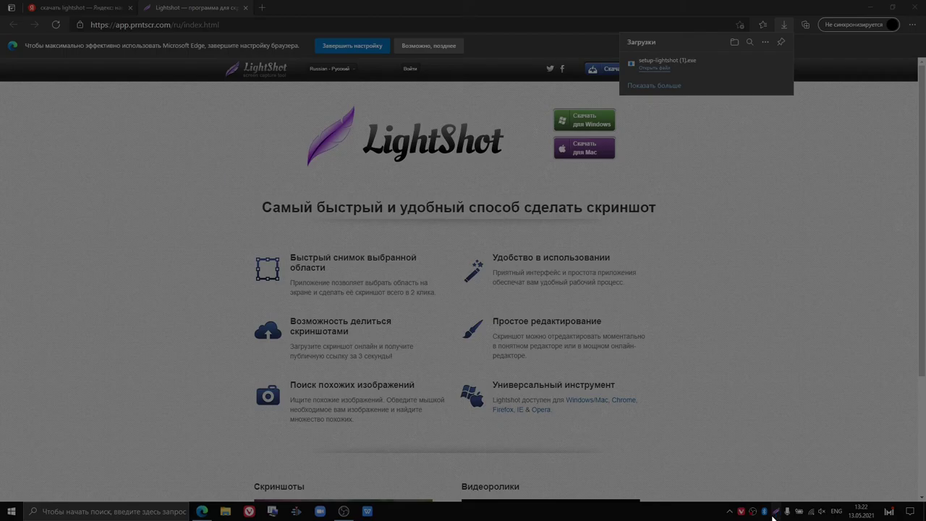
drag(249, 145, 648, 350)
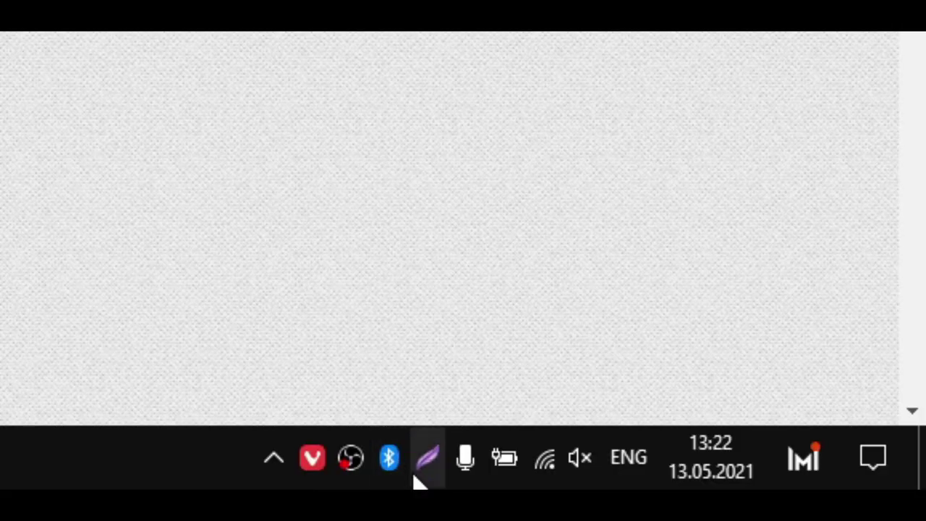
click(420, 481)
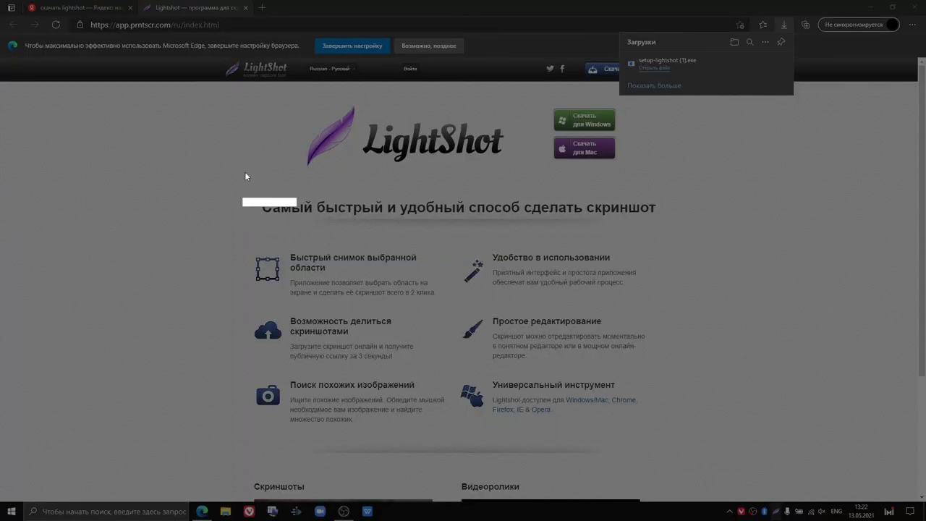
drag(251, 148, 637, 340)
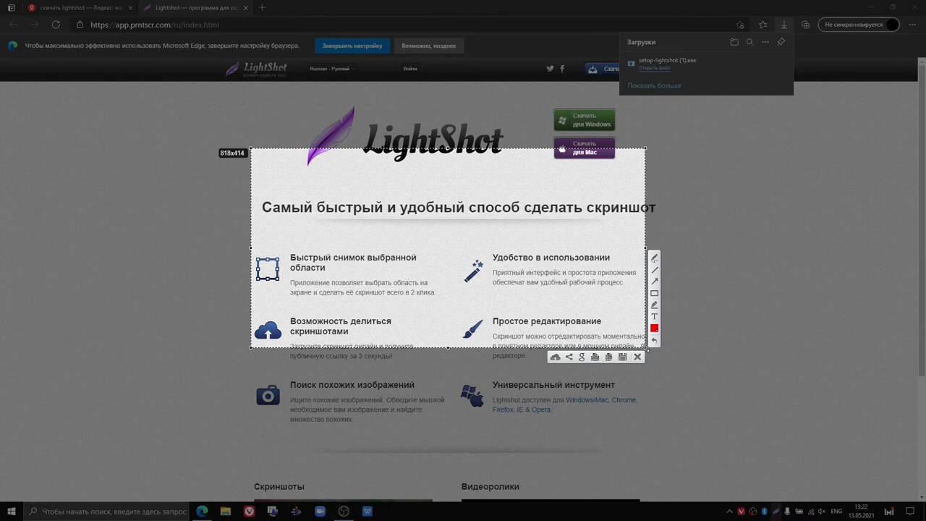
click(621, 358)
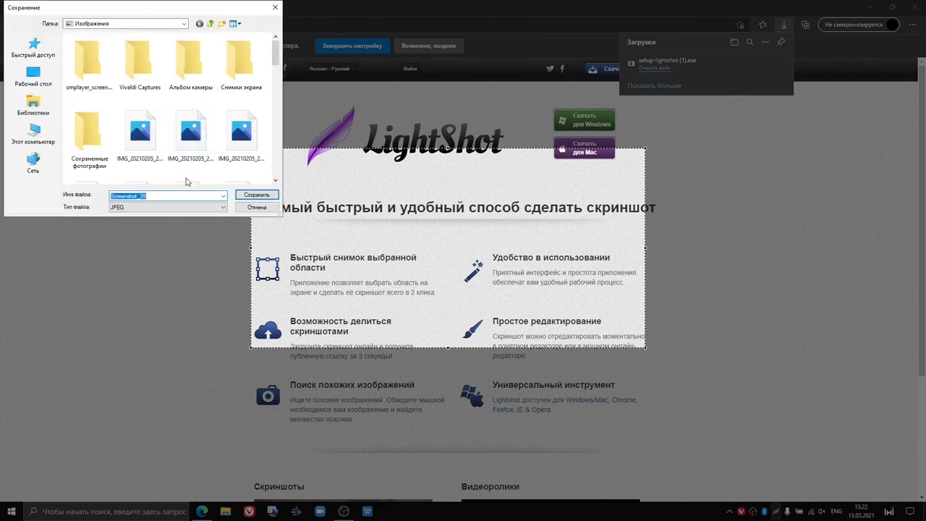
click(250, 198)
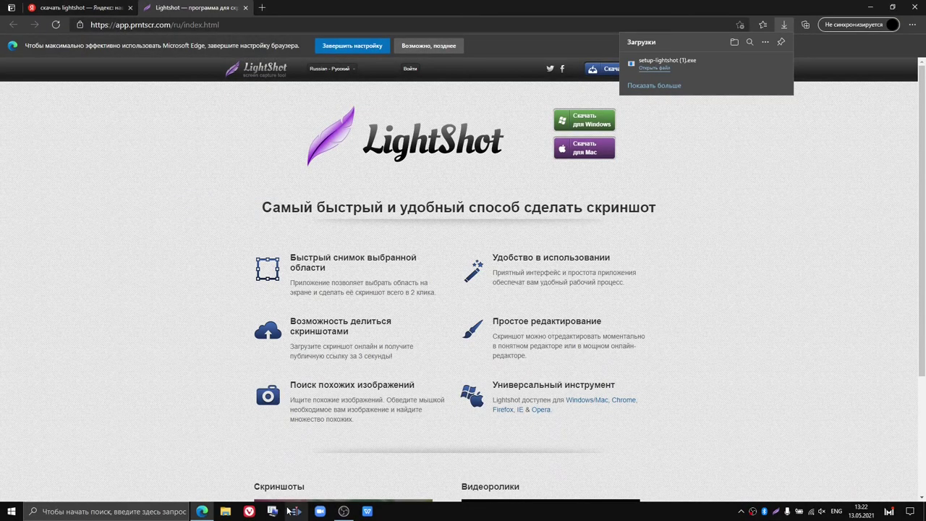
Step: Open the Изображения folder in File Explorer, show it in the Таблица layout and sort it by date, newest first
click(227, 511)
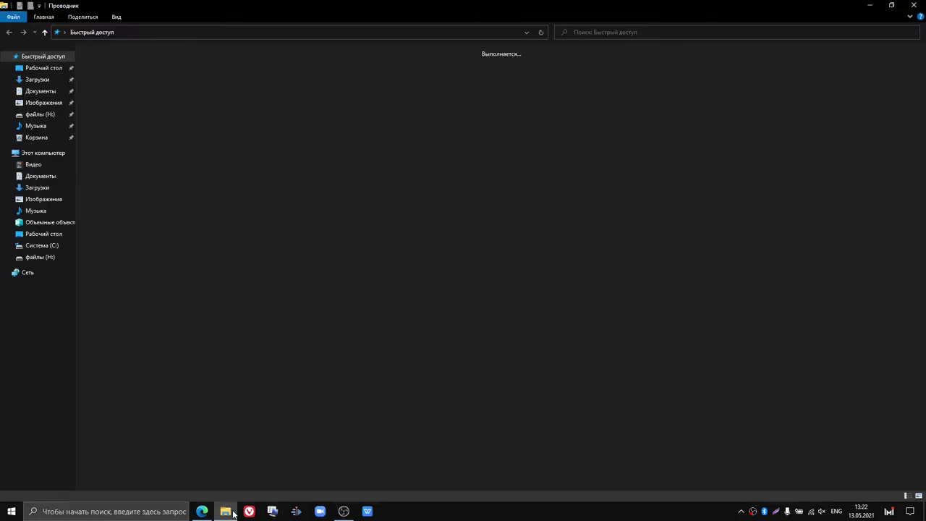
click(43, 102)
click(115, 16)
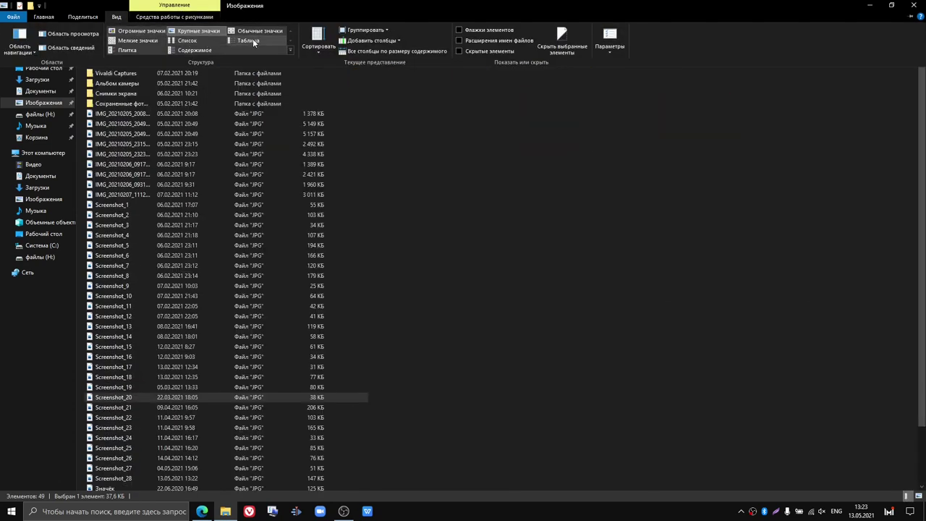
click(253, 38)
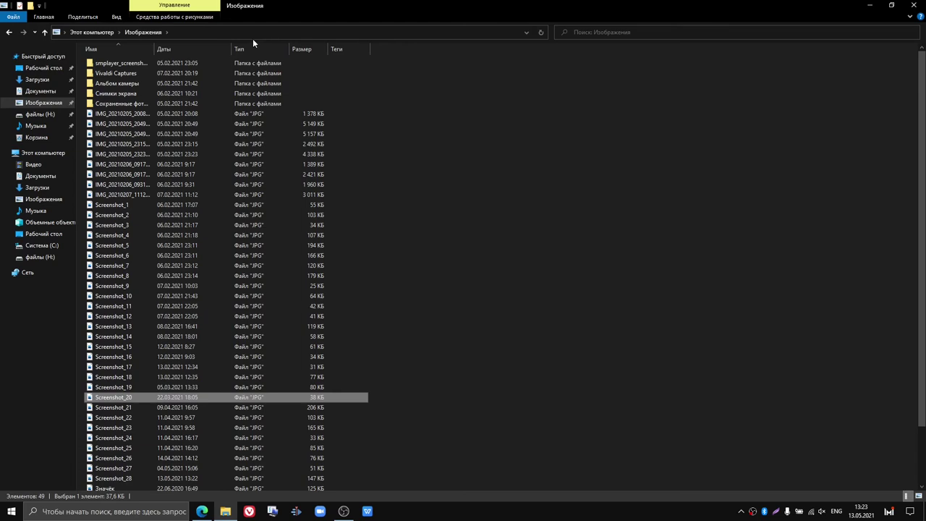
click(191, 49)
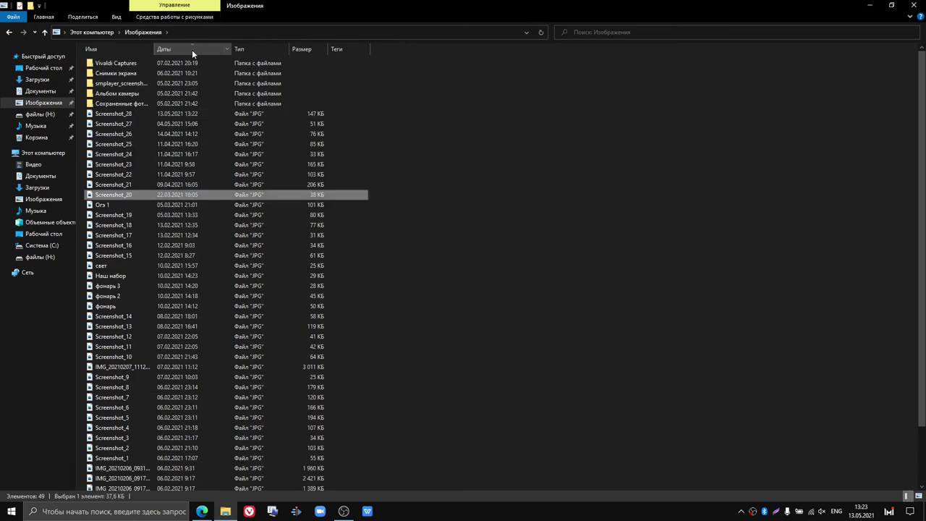
Step: Open Screenshot_28 with Huawei Image Viewer as the app always used for .jpg files, and close the viewer
double_click(138, 114)
click(525, 261)
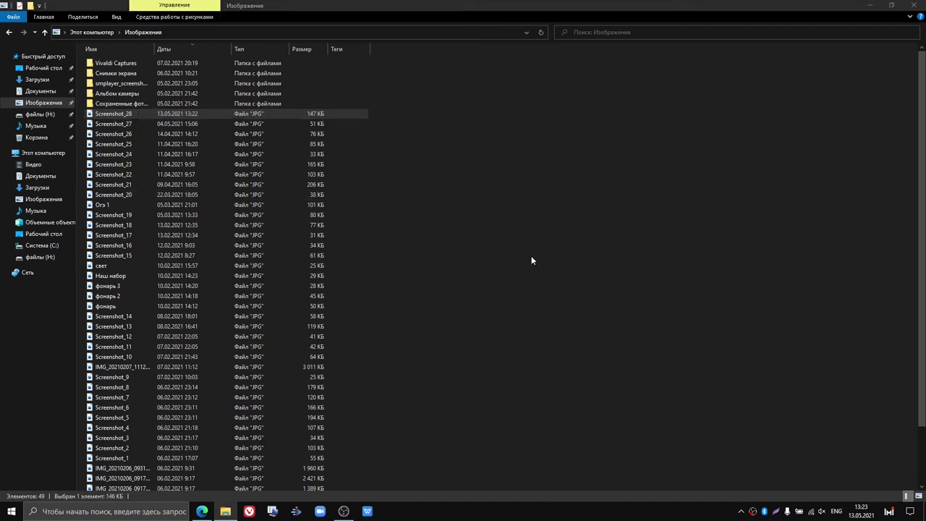
right_click(189, 114)
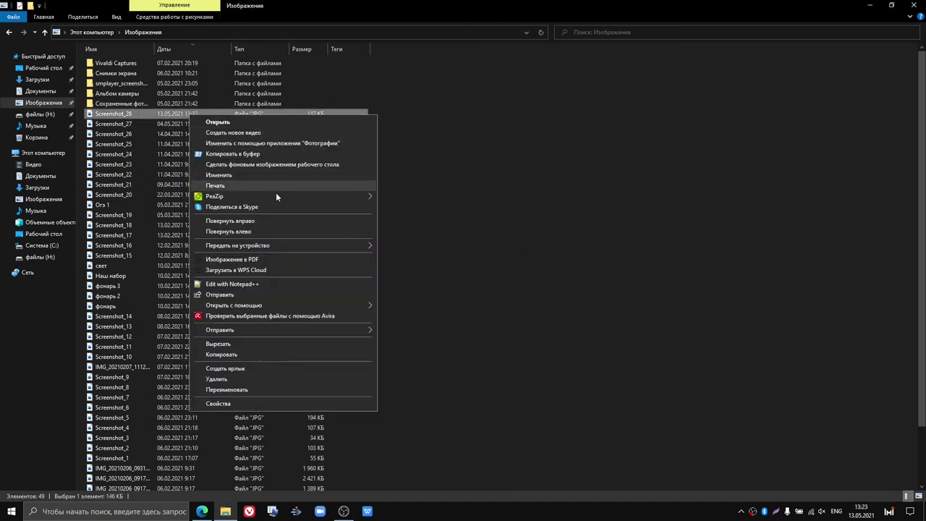
mouse_move(282, 250)
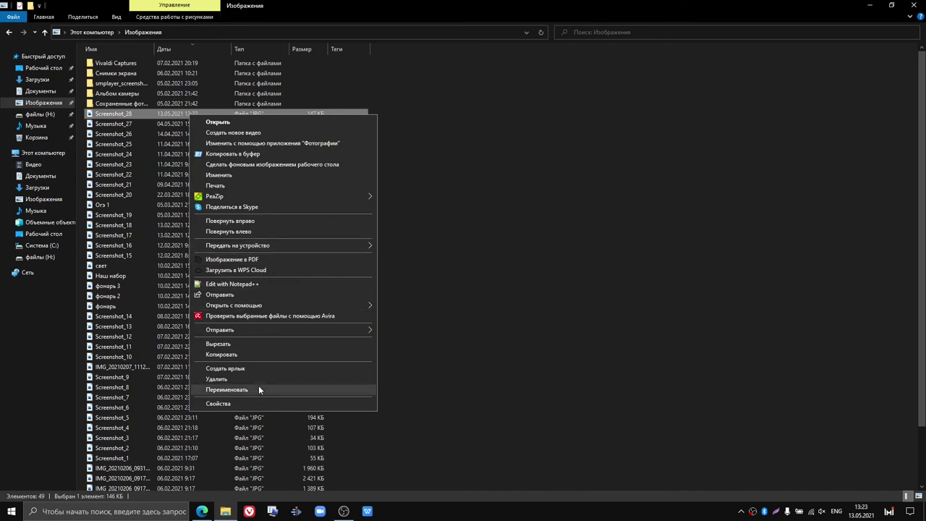
mouse_move(256, 331)
mouse_move(260, 305)
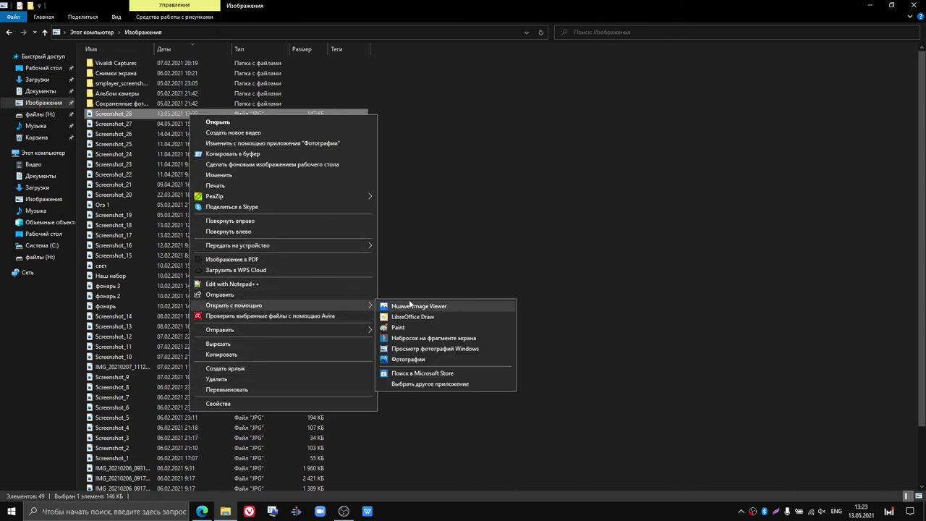
click(429, 387)
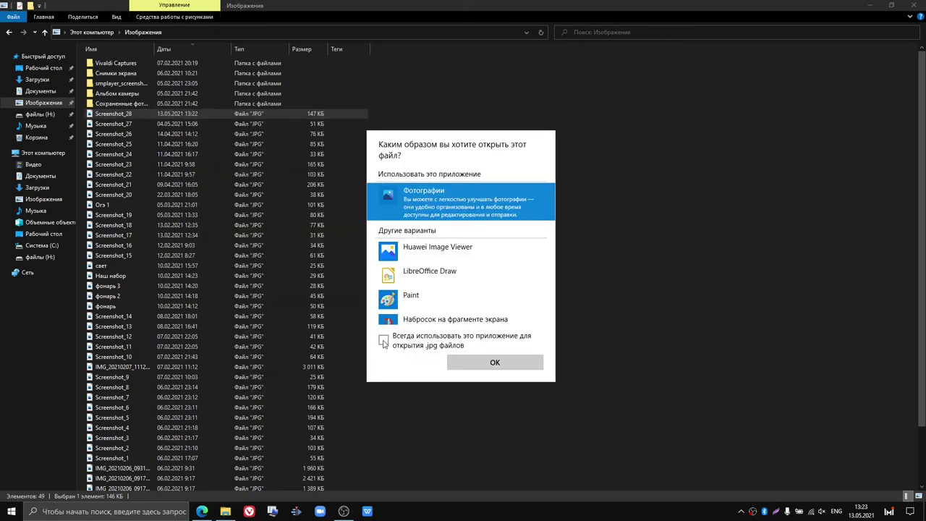
click(405, 251)
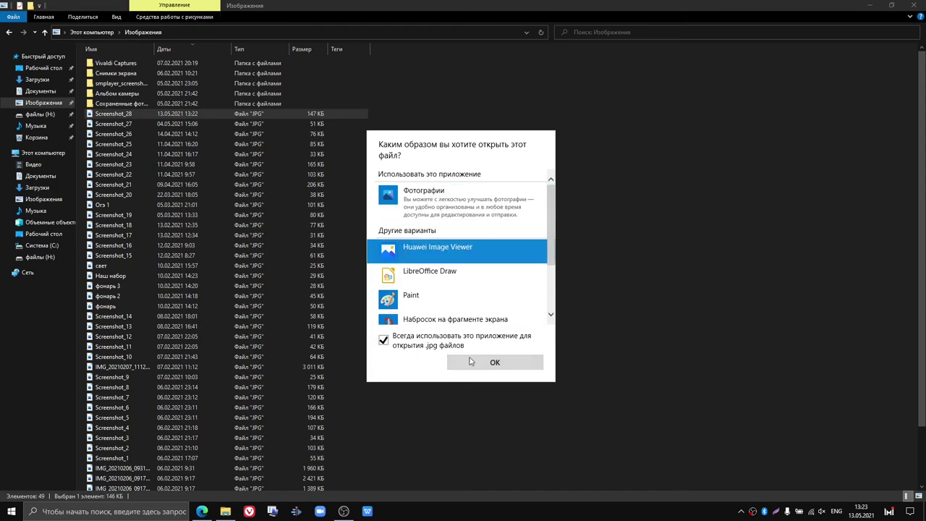
click(469, 359)
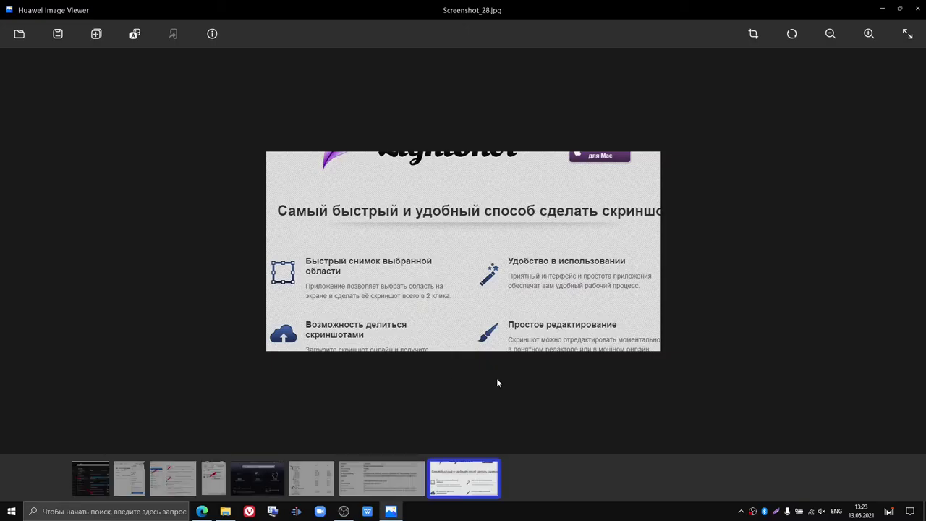
click(918, 8)
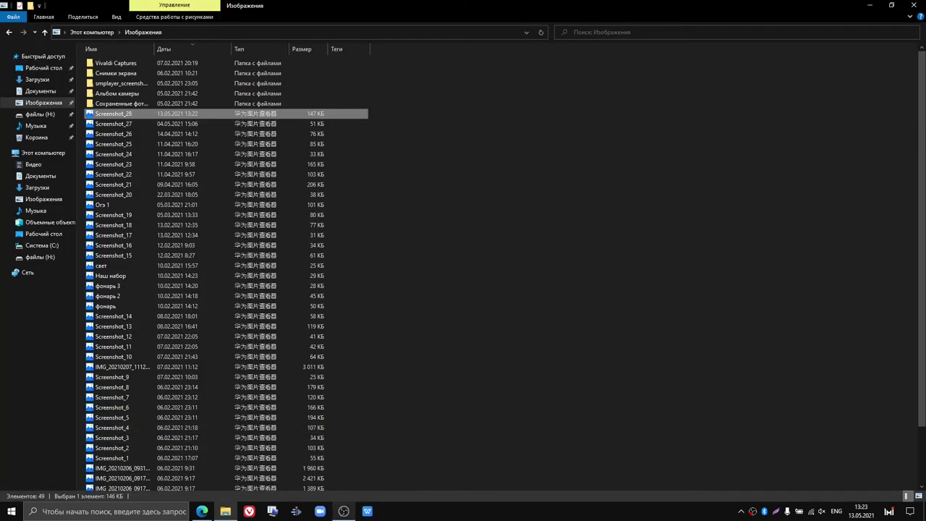
Step: Look over the desktop icons and the Start menu's list of installed apps, and open Windows search
click(204, 512)
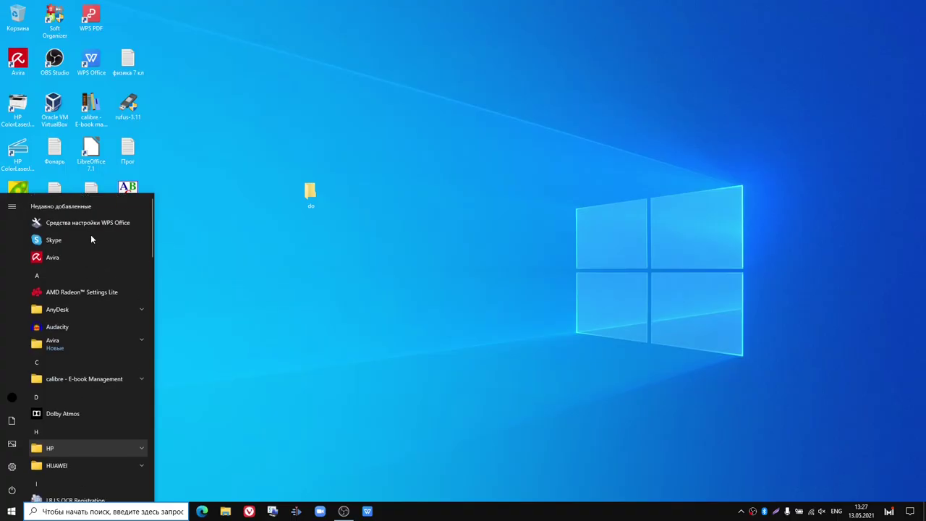
click(210, 181)
drag(261, 78, 48, 397)
click(280, 350)
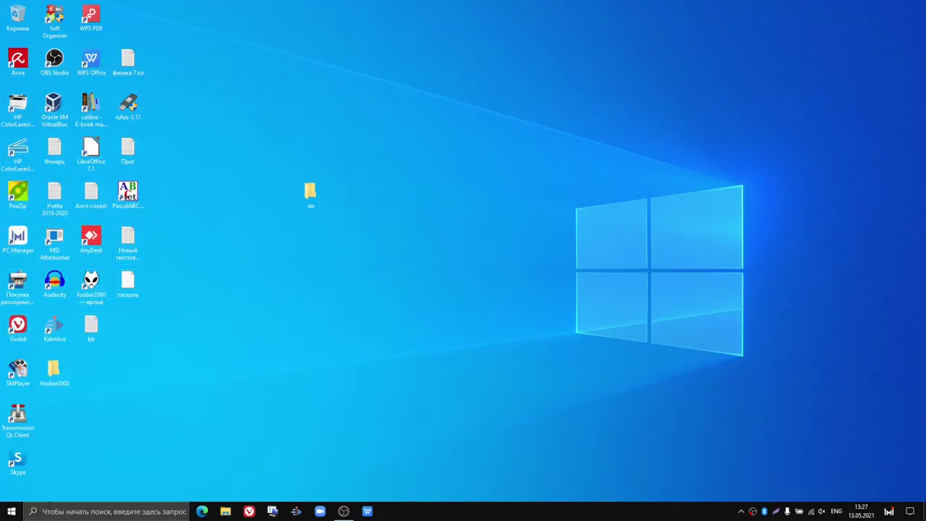
click(11, 511)
scroll(41, 345, down, 5)
scroll(41, 345, up, 3)
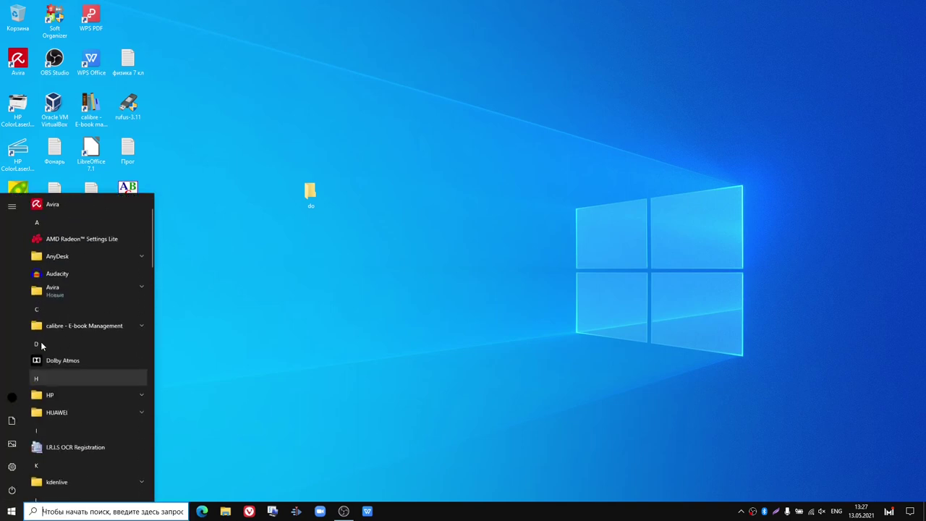
click(57, 511)
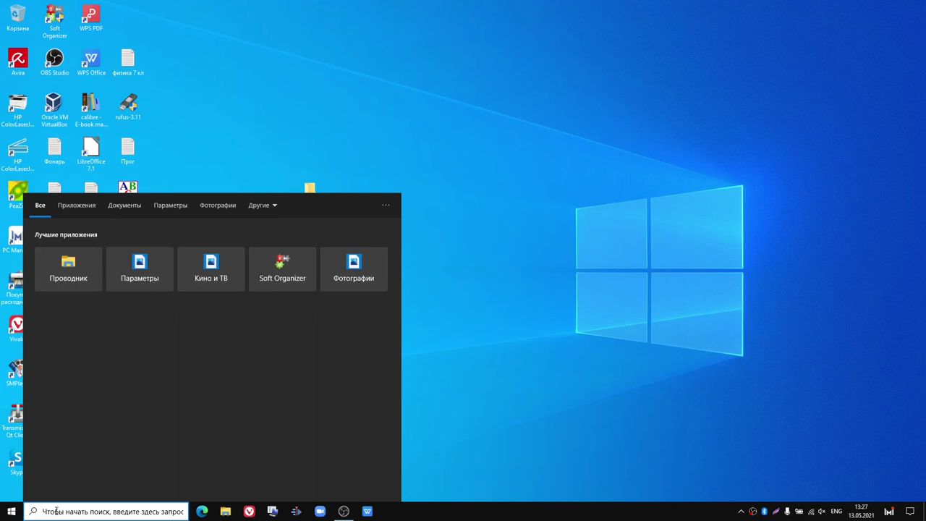
Step: Search Windows for "l", look over the matching apps and files, and close the search
text(l)
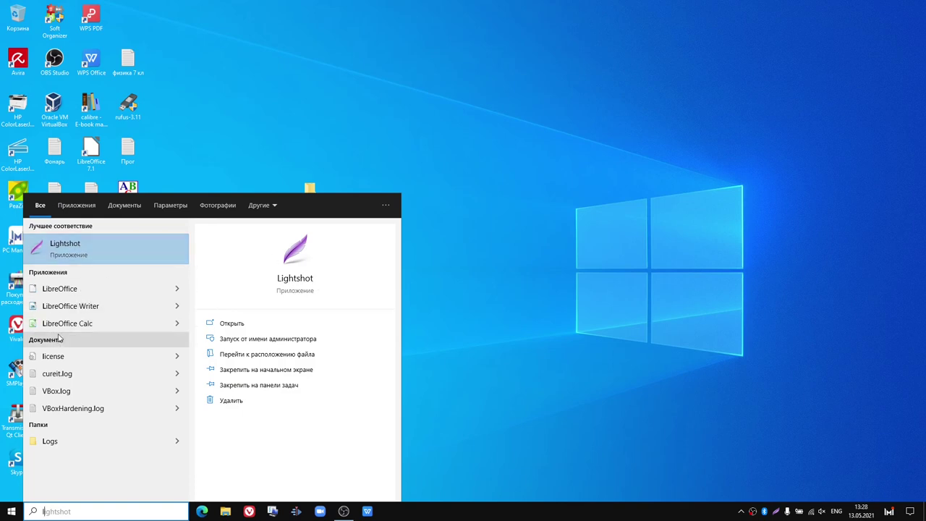
click(463, 225)
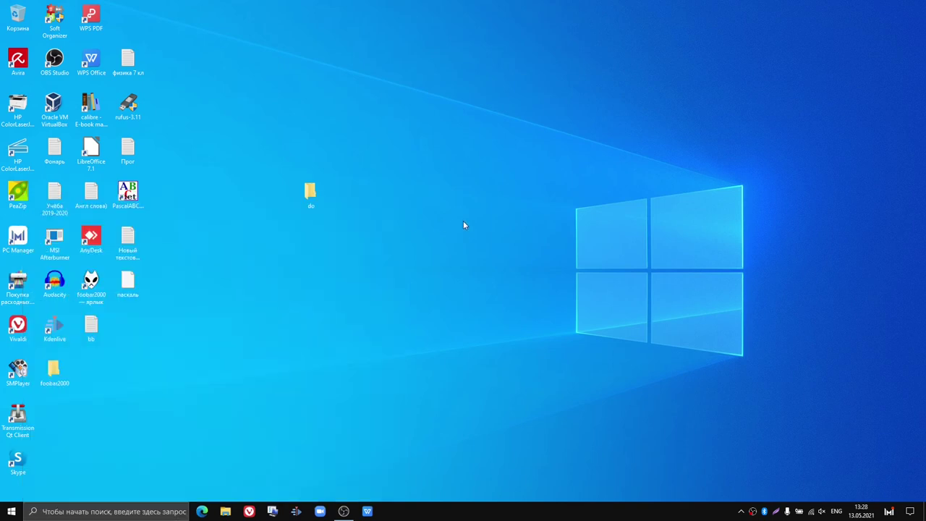
click(75, 510)
click(480, 298)
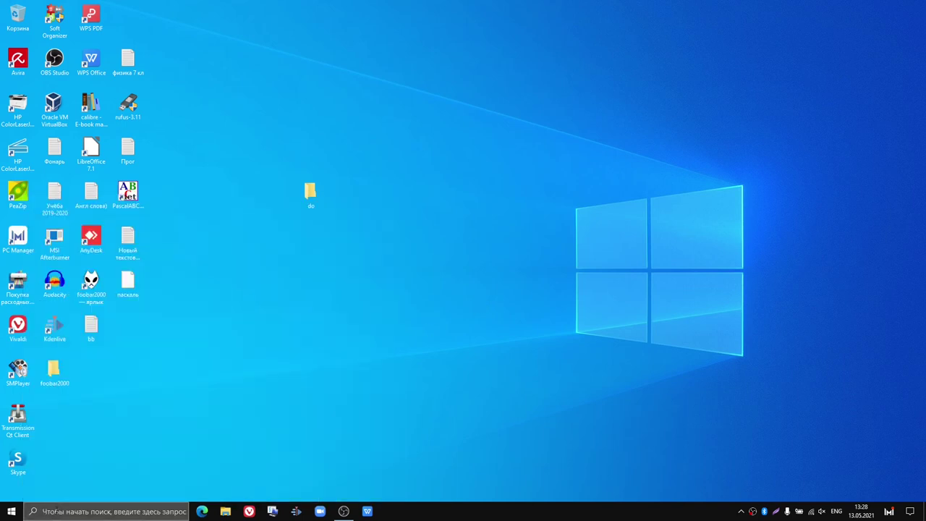
Step: Set the taskbar search to show only its icon (Показать значок поиска), and briefly open search and the Start menu
right_click(56, 513)
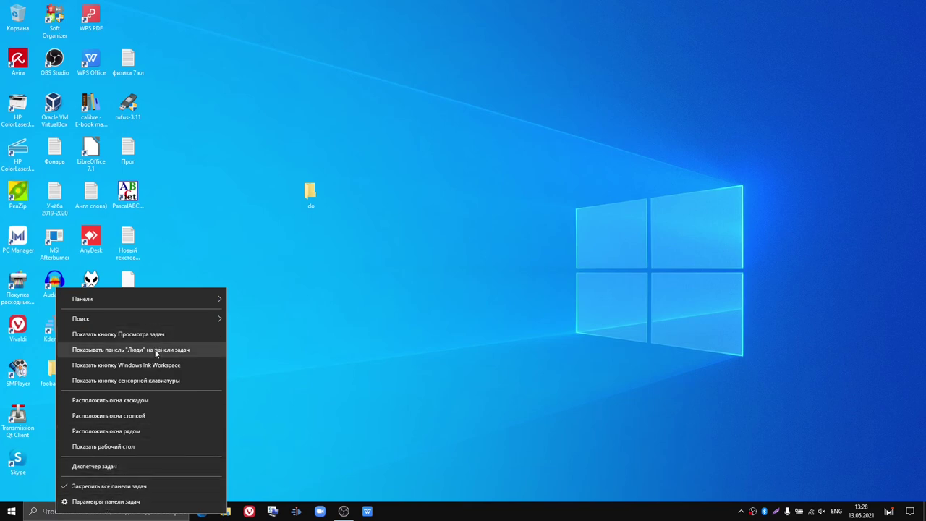
mouse_move(178, 319)
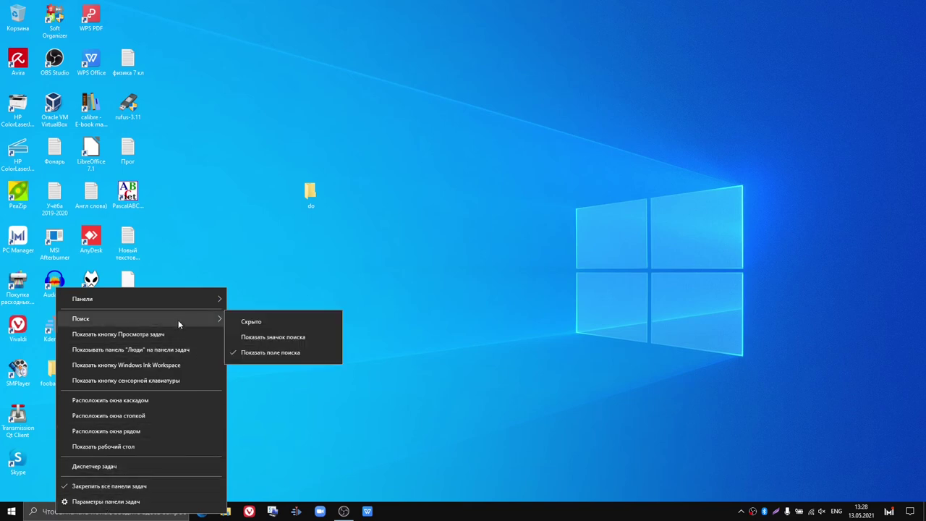
click(270, 337)
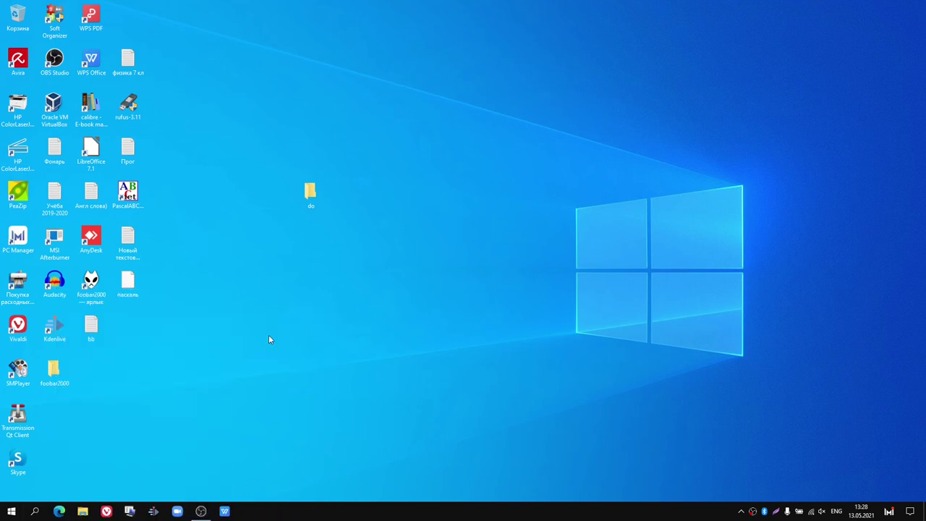
click(35, 511)
click(34, 512)
click(12, 511)
click(12, 511)
Step: Pin OBS Studio to the taskbar, then launch foobar2000 from its desktop shortcut and pin it to the taskbar
right_click(205, 512)
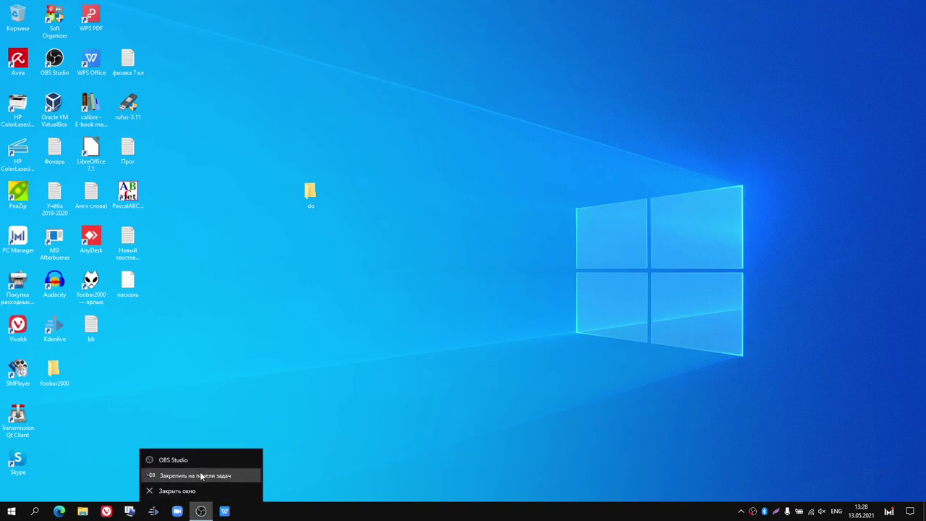
click(200, 476)
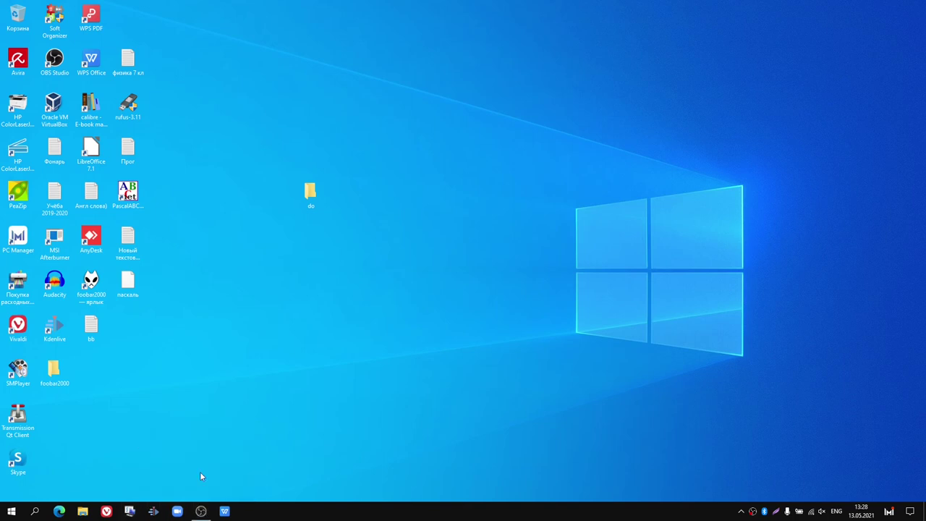
double_click(92, 288)
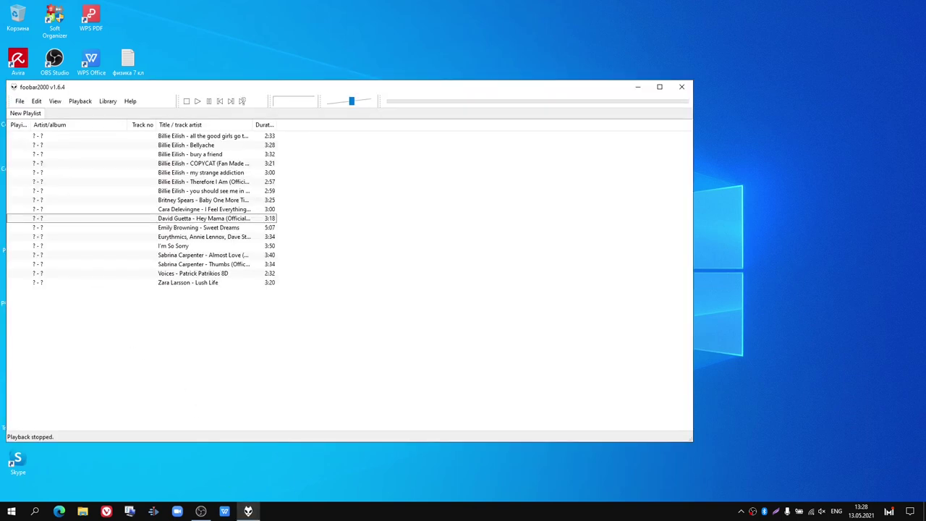
right_click(248, 510)
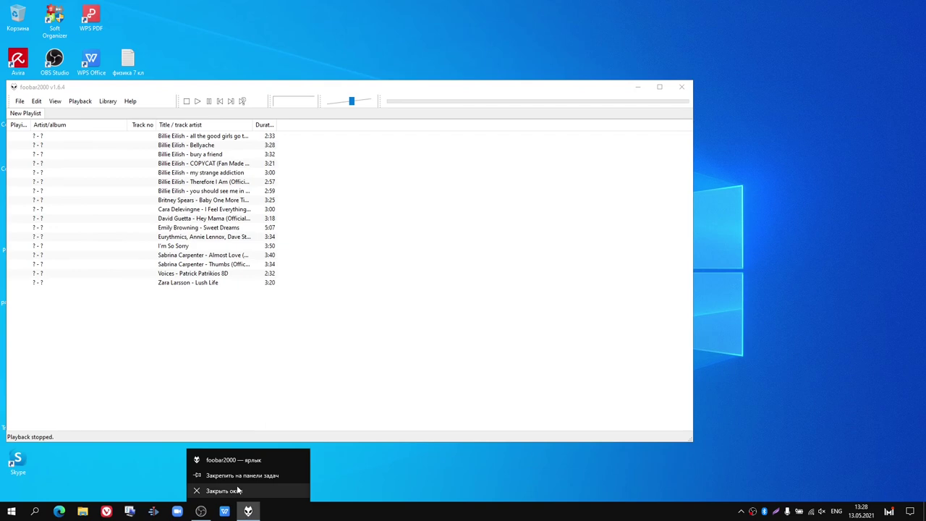
click(236, 478)
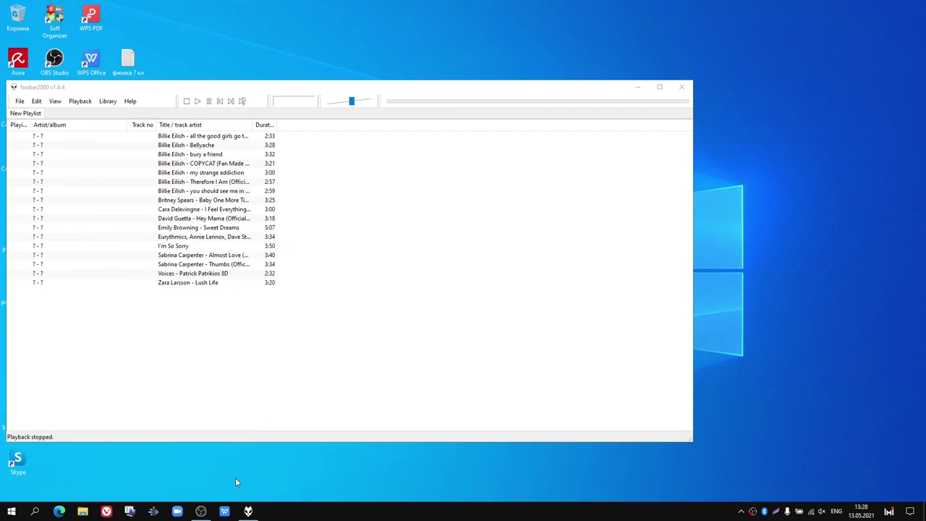
Step: Close foobar2000, reopen it from its pinned taskbar shortcut, and close it again
click(684, 93)
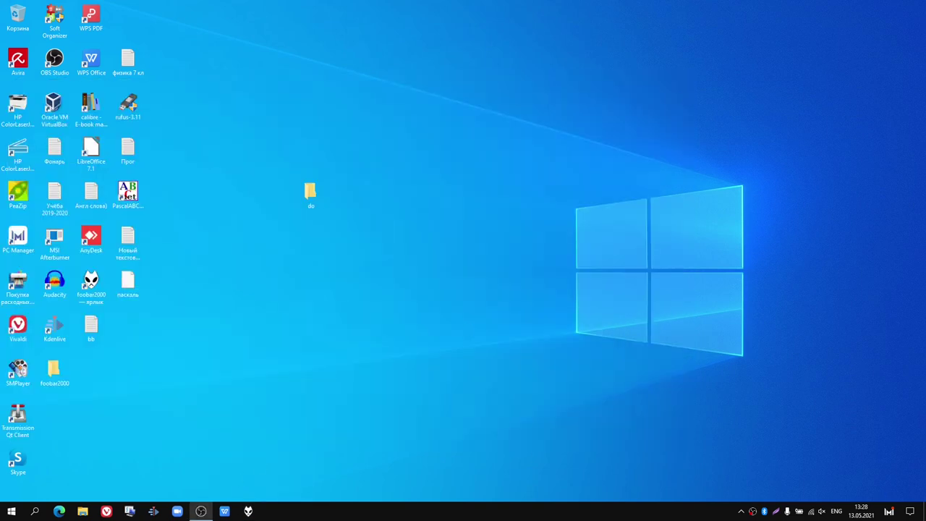
click(248, 511)
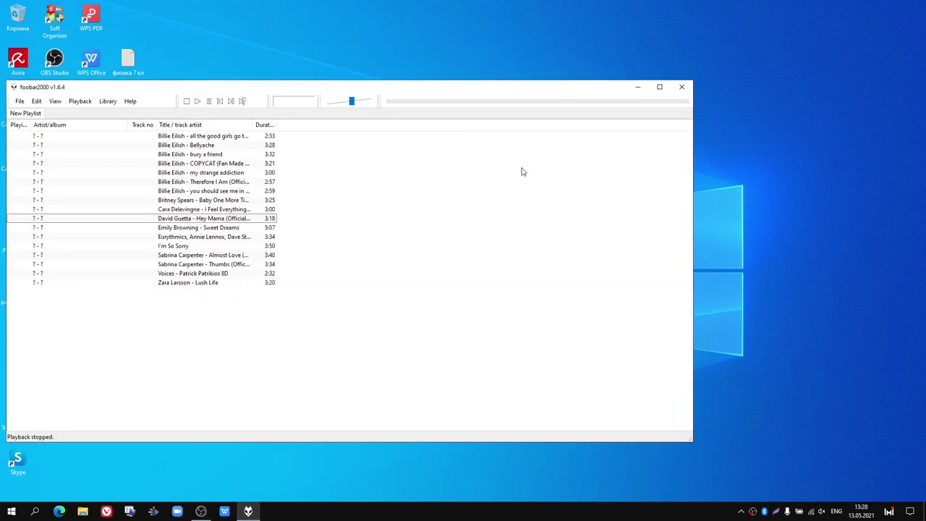
click(691, 87)
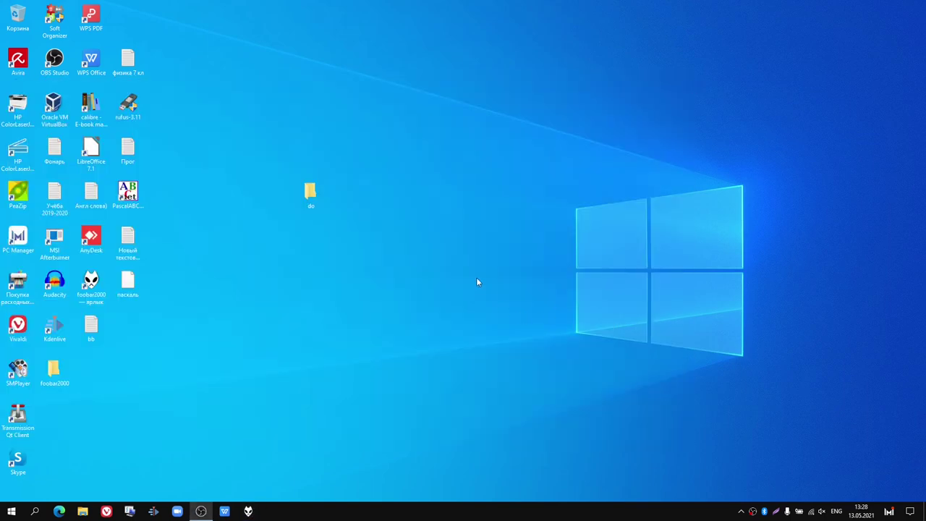
Step: Add a desktop shortcut for AMD Radeon Settings Lite from the Start menu's list of apps
click(12, 510)
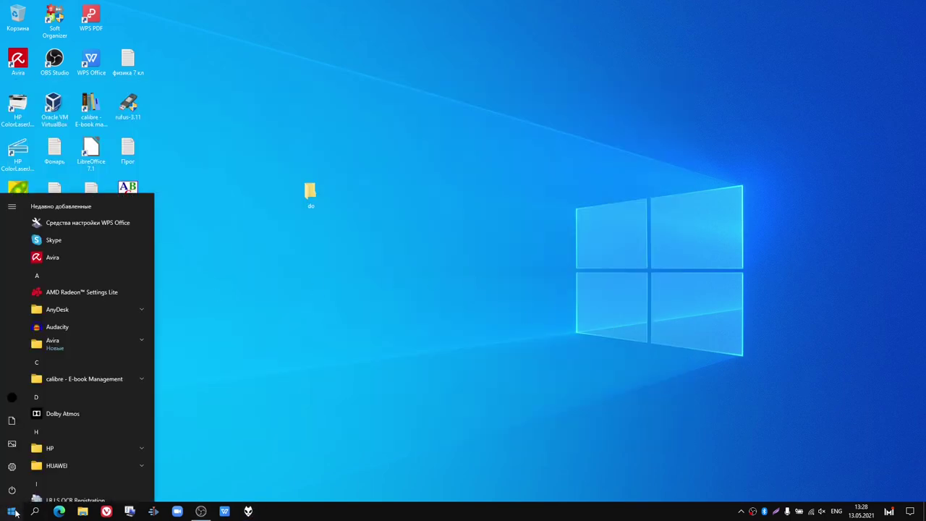
scroll(99, 346, down, 2)
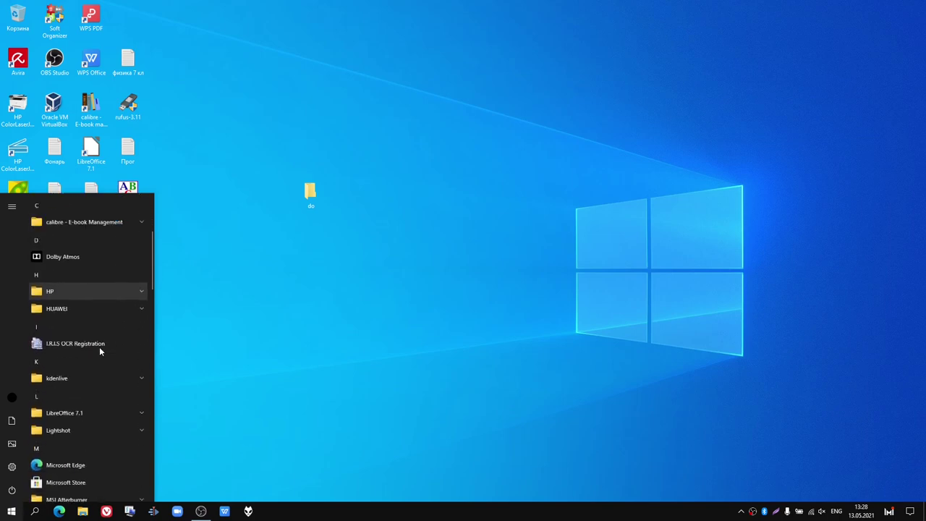
scroll(99, 346, up, 2)
right_click(81, 292)
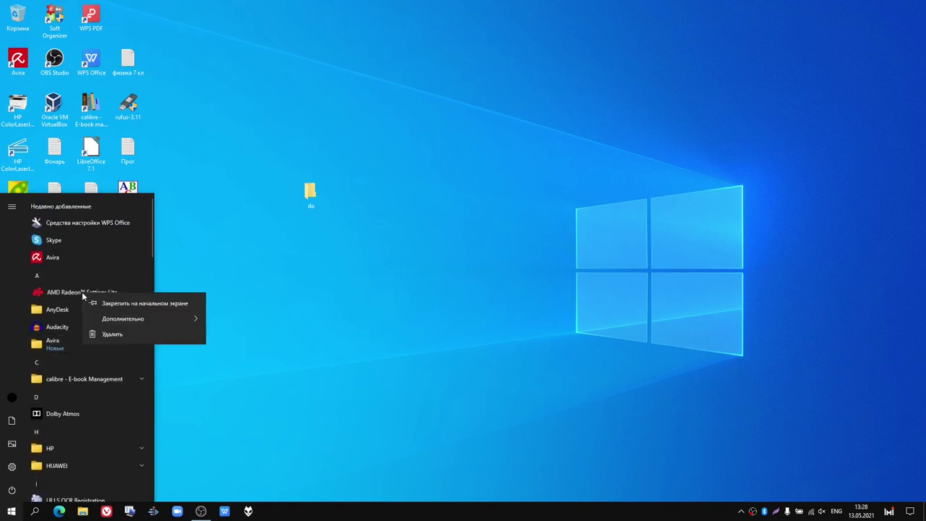
mouse_move(125, 319)
click(53, 296)
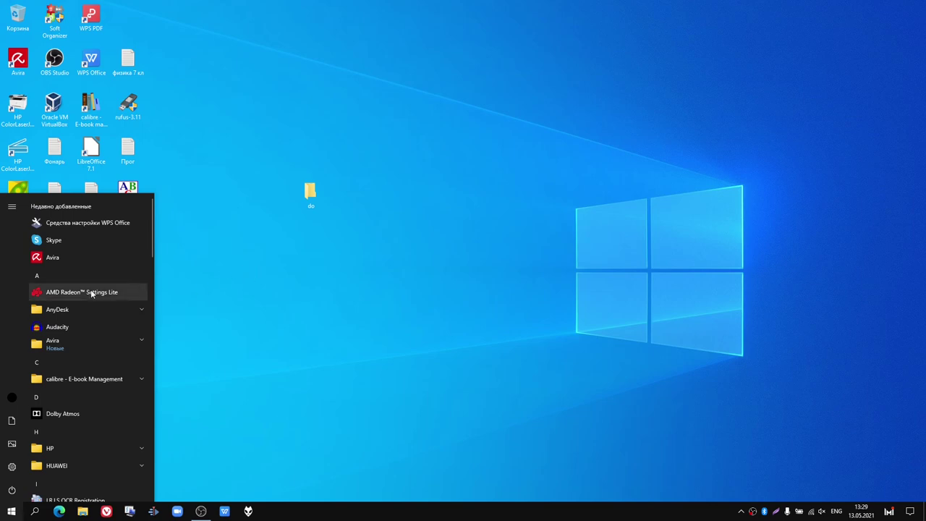
drag(91, 293, 178, 257)
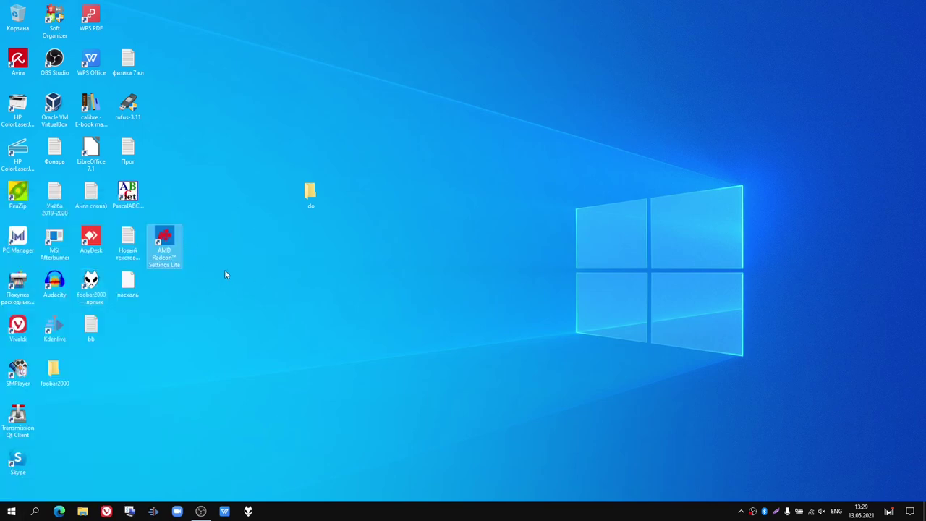
click(220, 257)
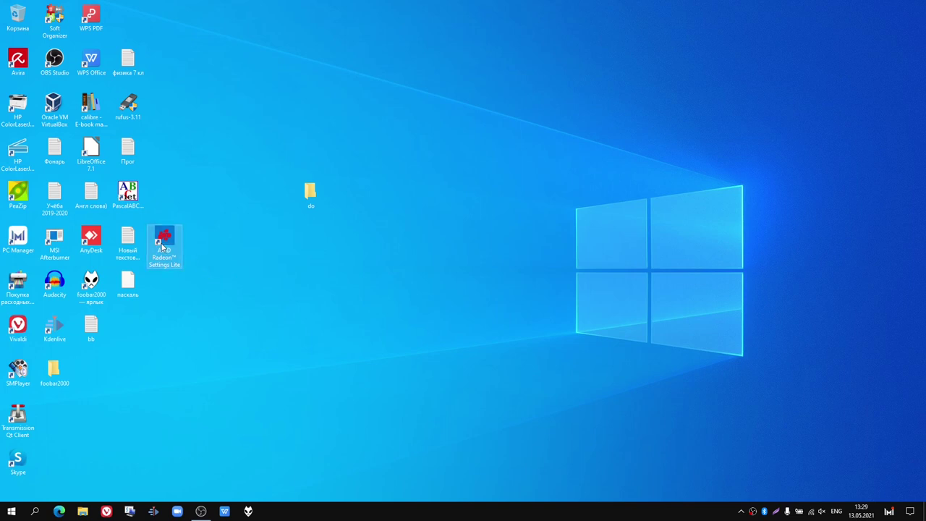
Step: Delete the AMD Radeon Settings Lite desktop shortcut, empty the Корзина permanently, and close its window
key(Delete)
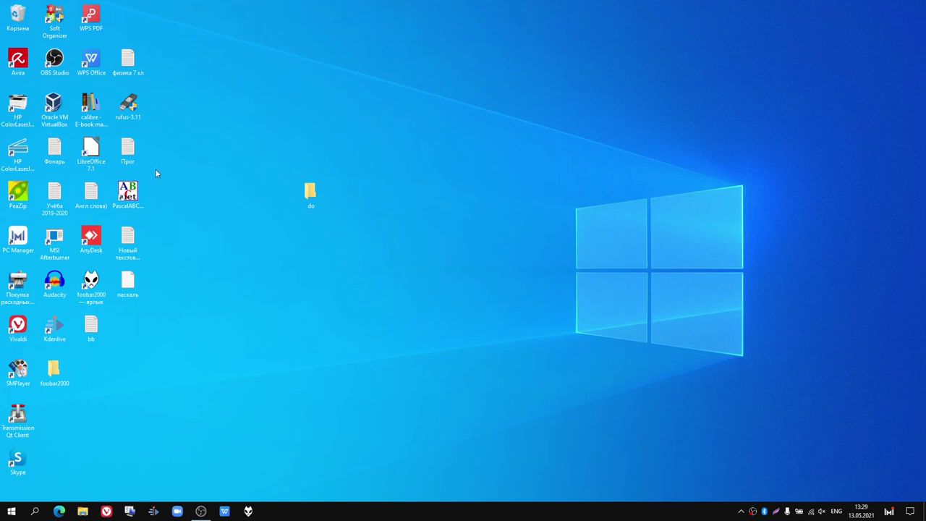
double_click(18, 22)
right_click(266, 171)
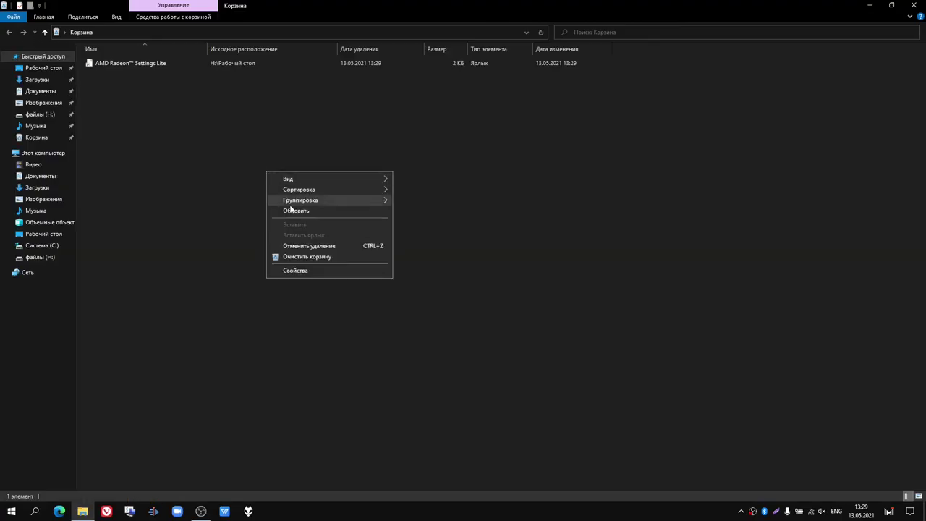
click(304, 256)
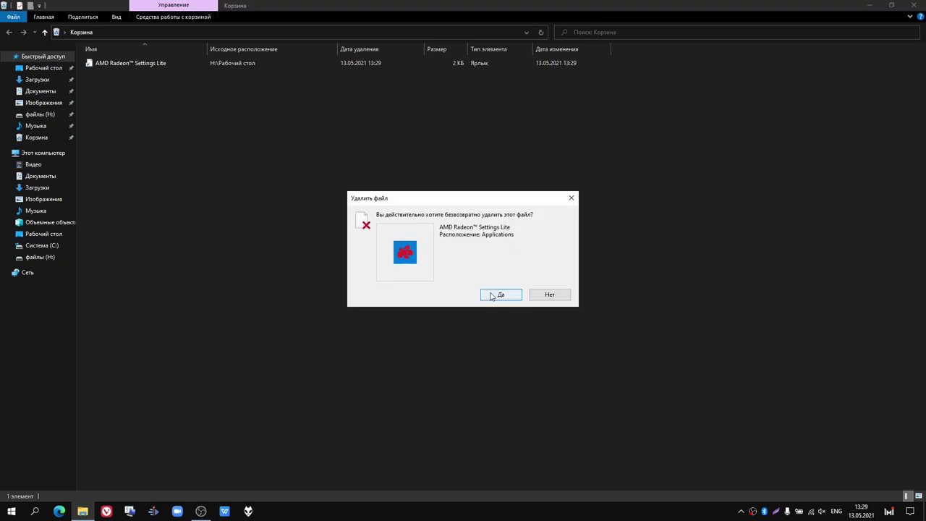
click(491, 295)
click(11, 511)
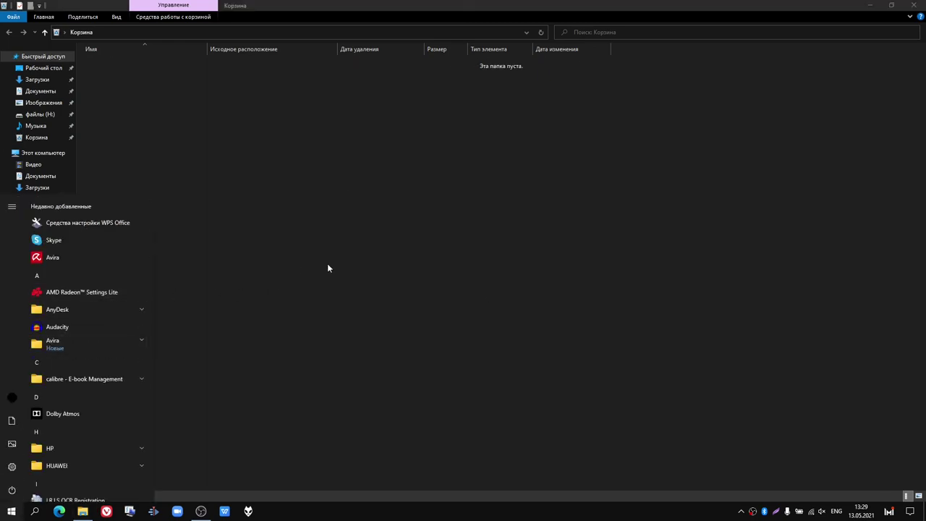
click(914, 5)
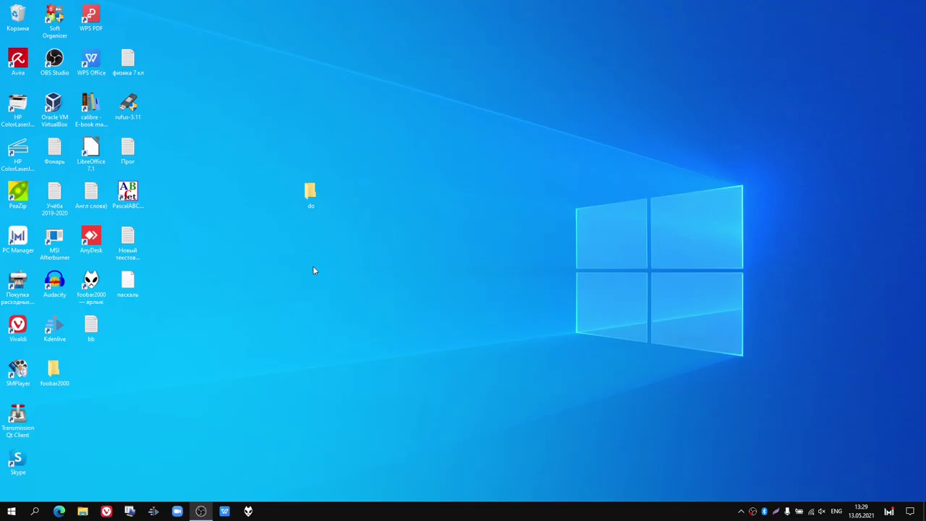
Step: Add a Microsoft Edge desktop shortcut from the Start menu, place it above физика 7 кл, and move the do folder closer to it
click(11, 513)
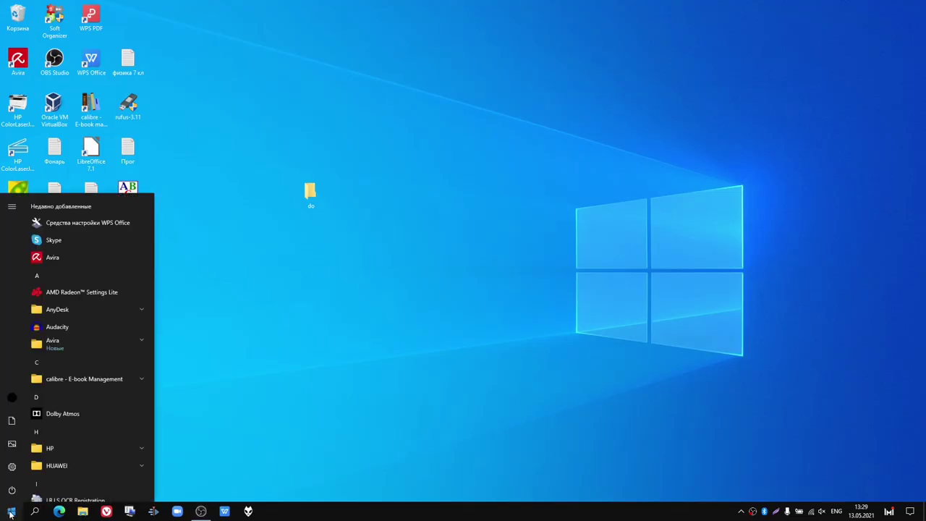
scroll(49, 435, down, 5)
scroll(49, 434, down, 1)
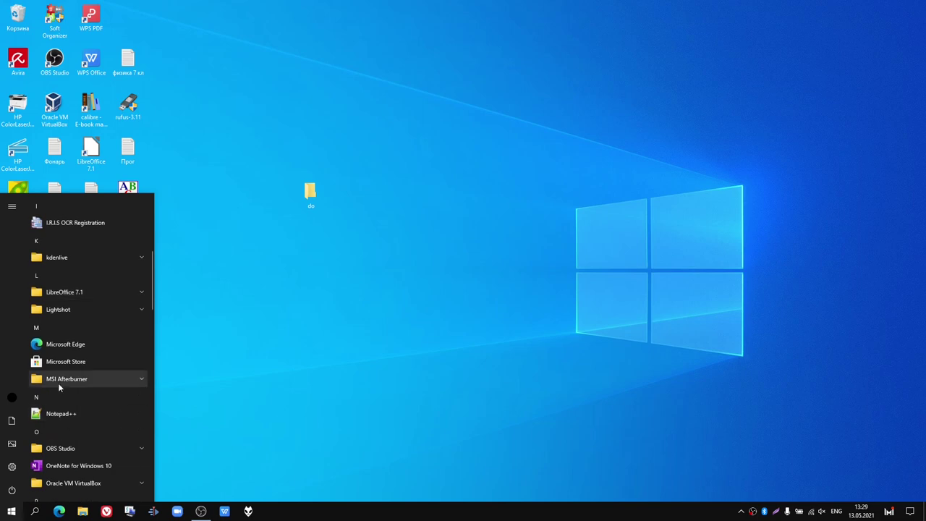
drag(68, 345, 240, 276)
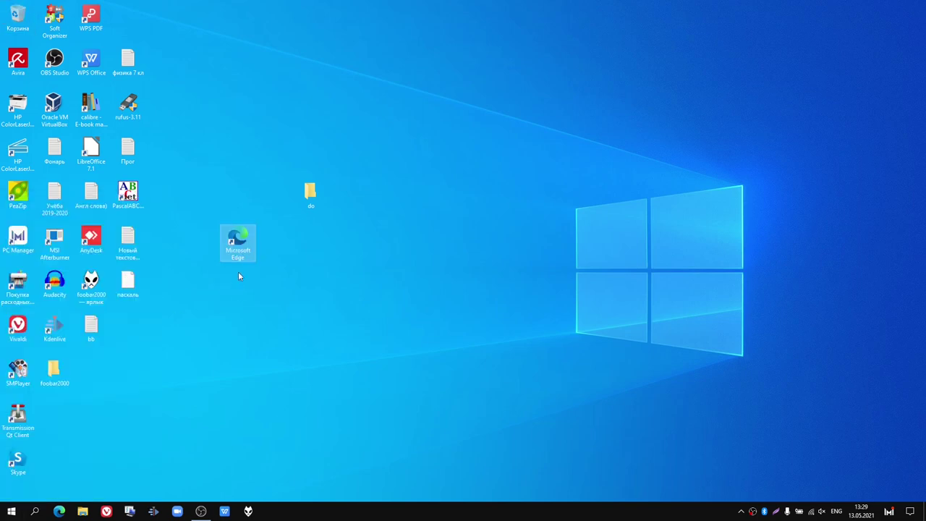
drag(248, 231, 142, 16)
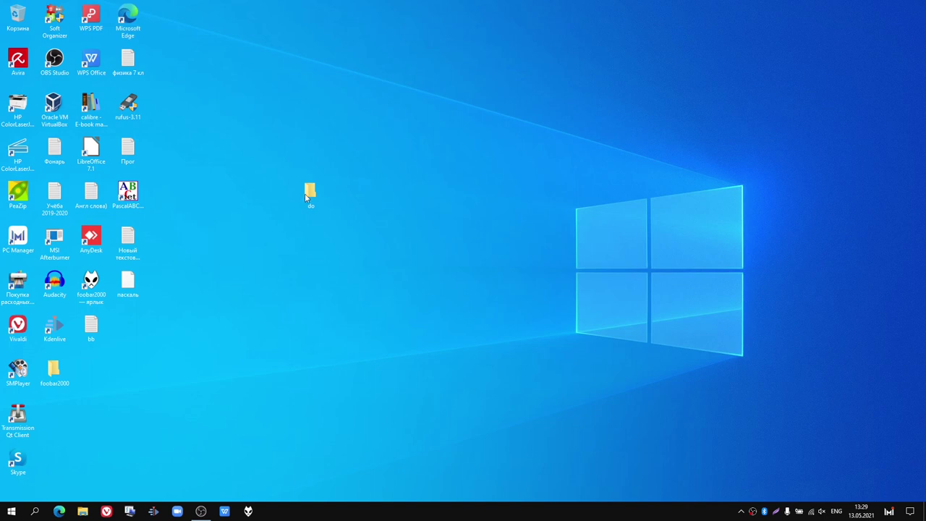
drag(307, 192, 238, 62)
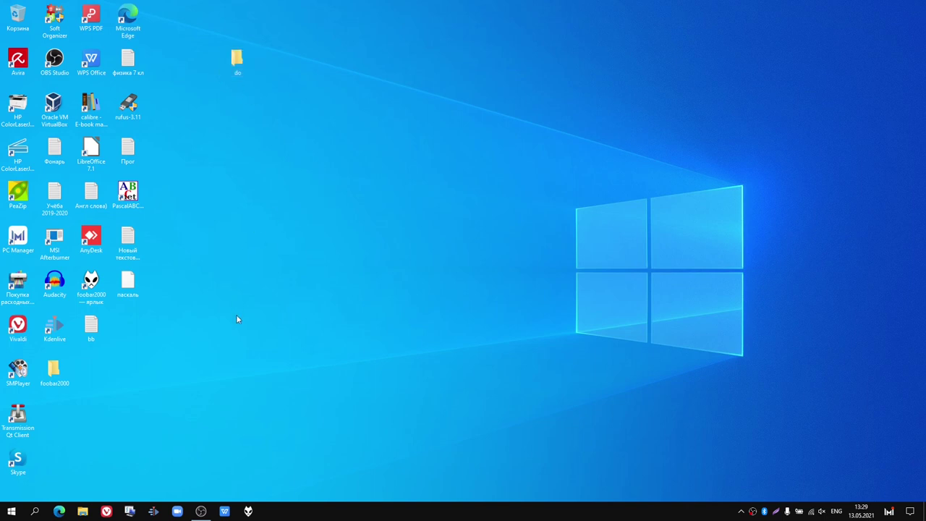
Step: Resize the desktop icons, enlarging them and shrinking them back to a small size
ctrl+scroll(236, 319, down, 5)
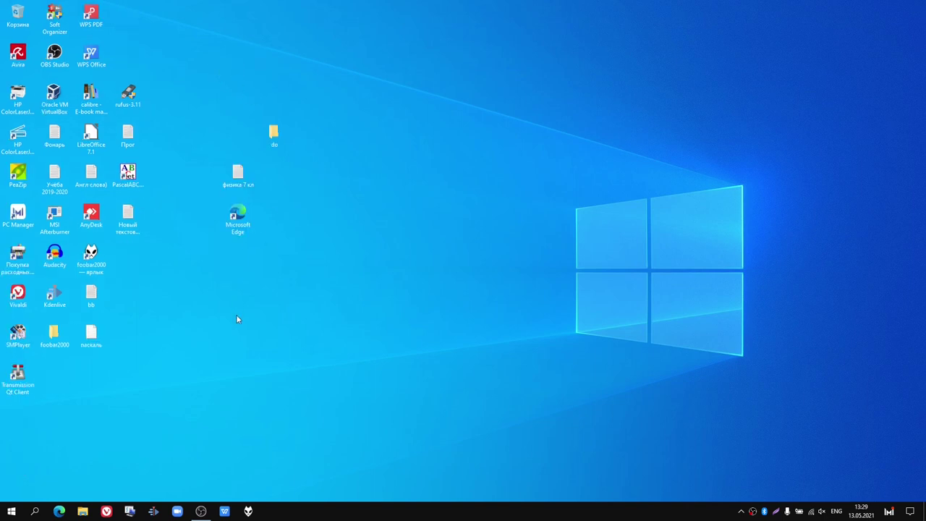
ctrl+scroll(236, 318, up, 6)
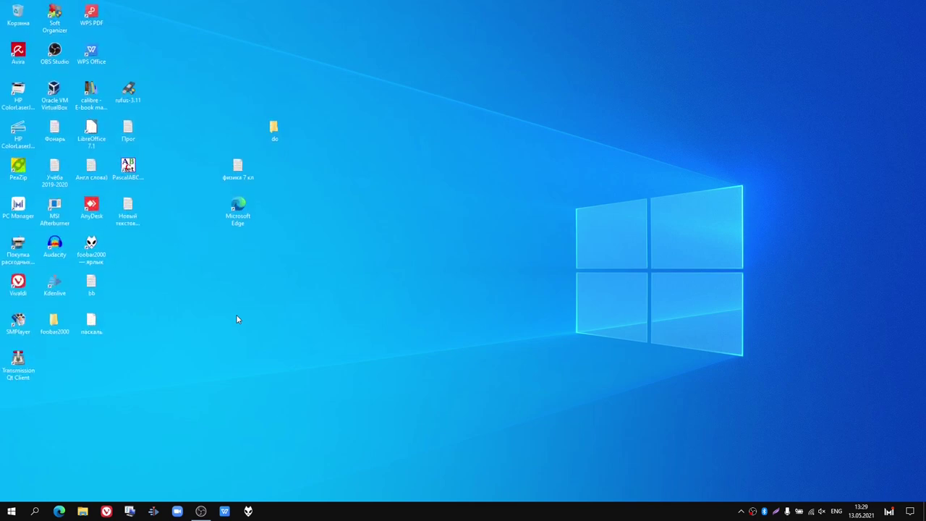
ctrl+scroll(235, 314, up, 4)
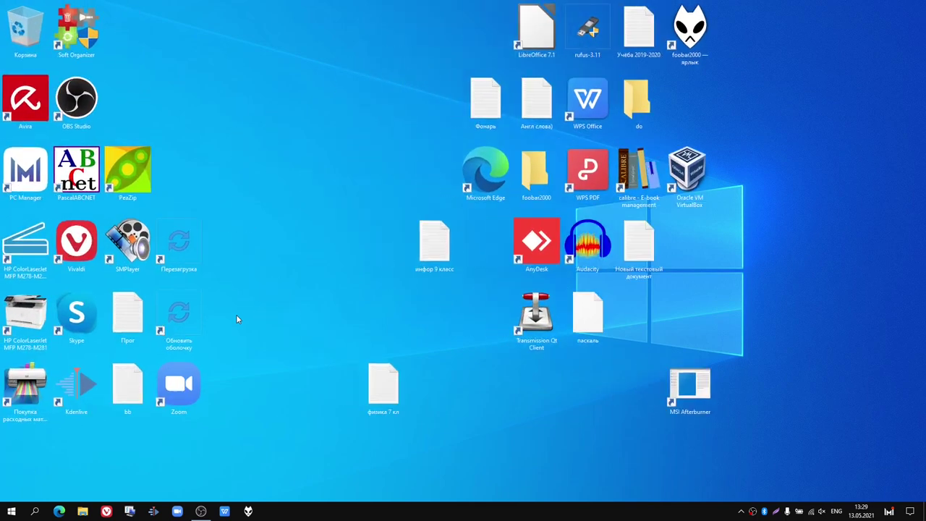
ctrl+scroll(232, 258, down, 4)
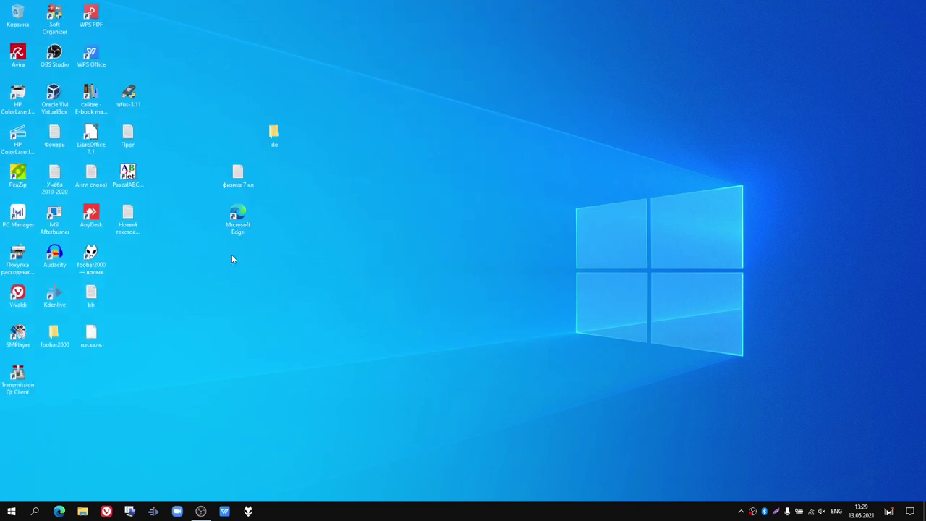
Step: Look over the Start menu's list of apps and the Быстрый доступ folders in File Explorer, and close both
mouse_move(206, 511)
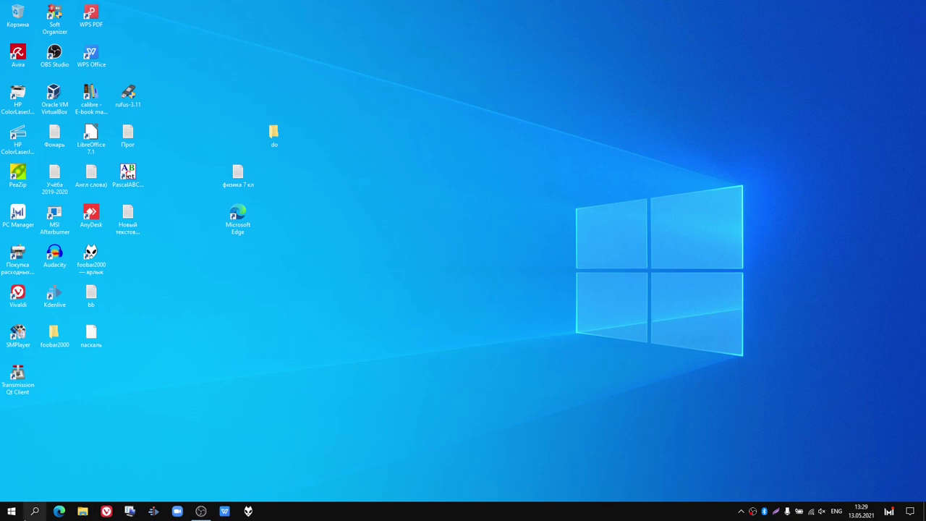
click(12, 510)
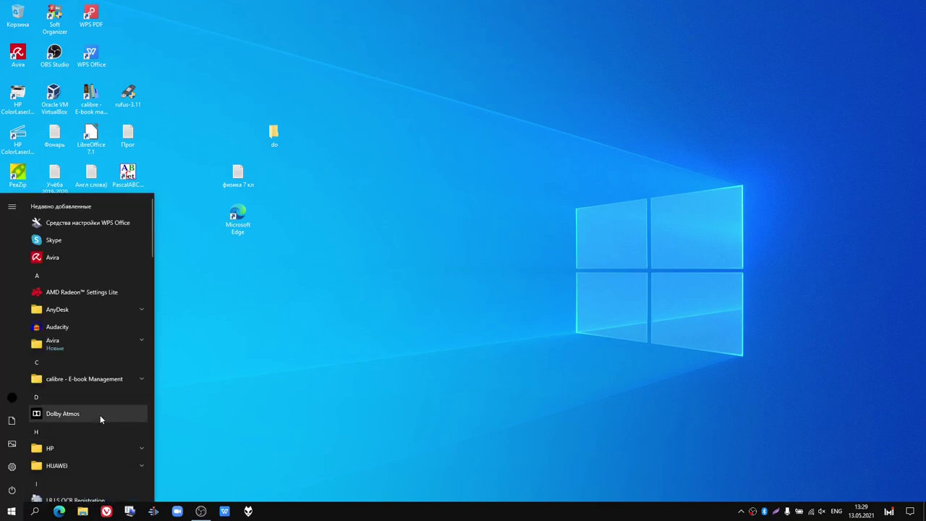
scroll(99, 416, down, 5)
scroll(99, 414, up, 5)
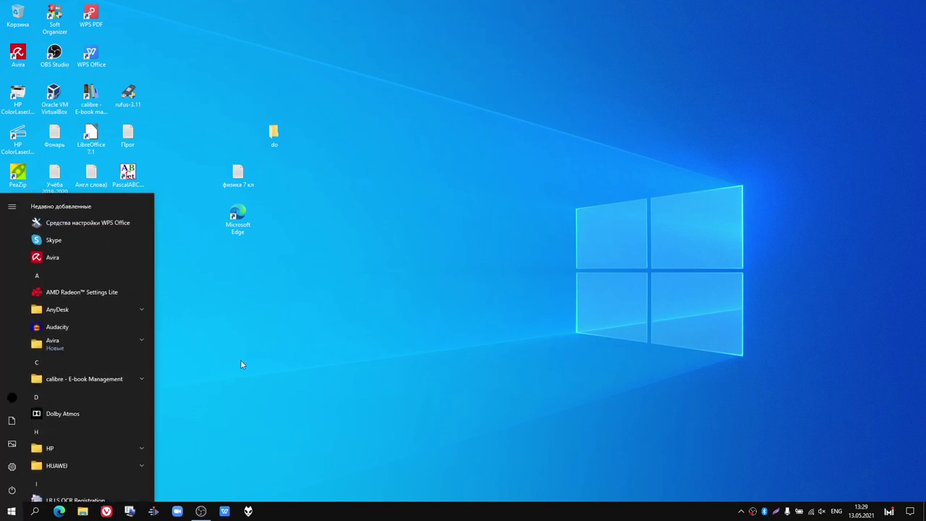
click(240, 359)
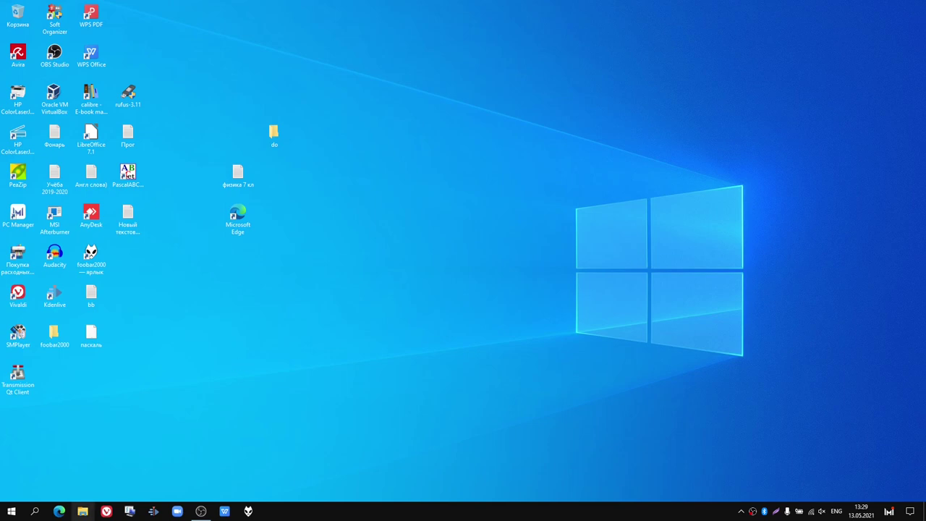
click(84, 514)
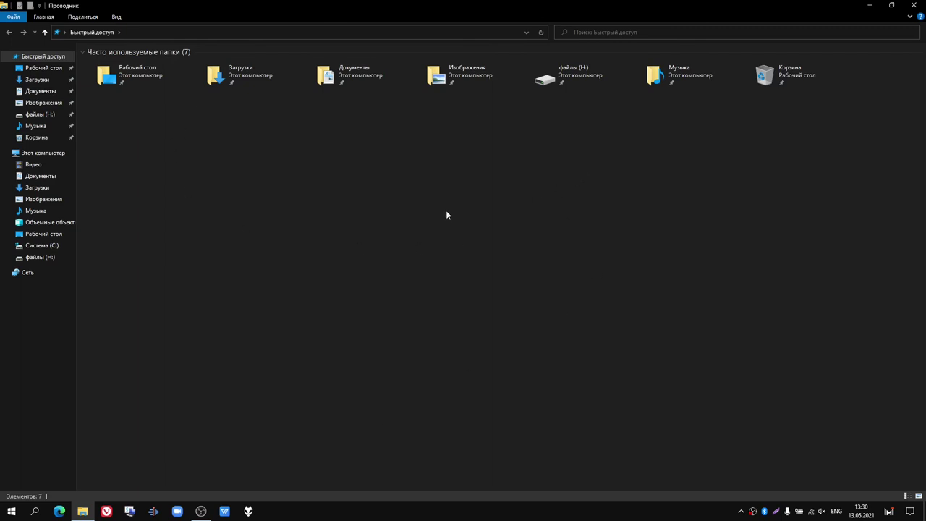
click(916, 5)
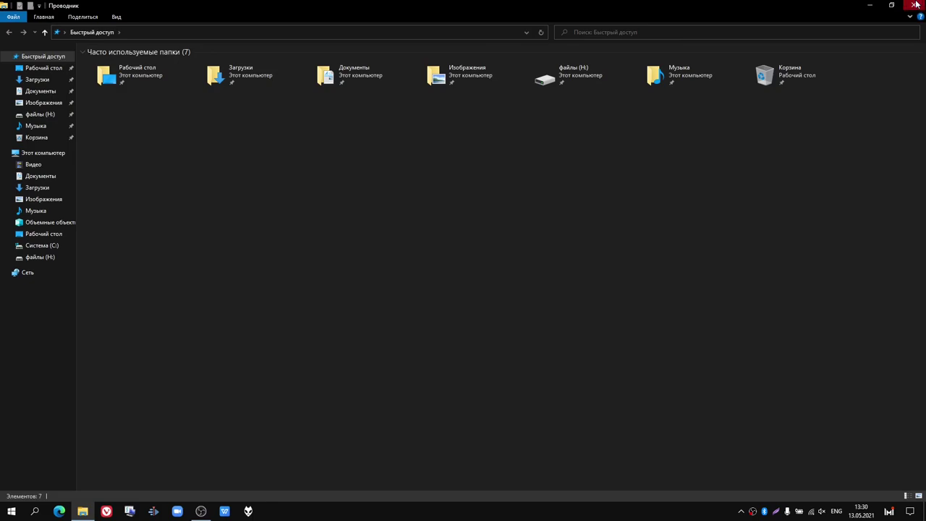